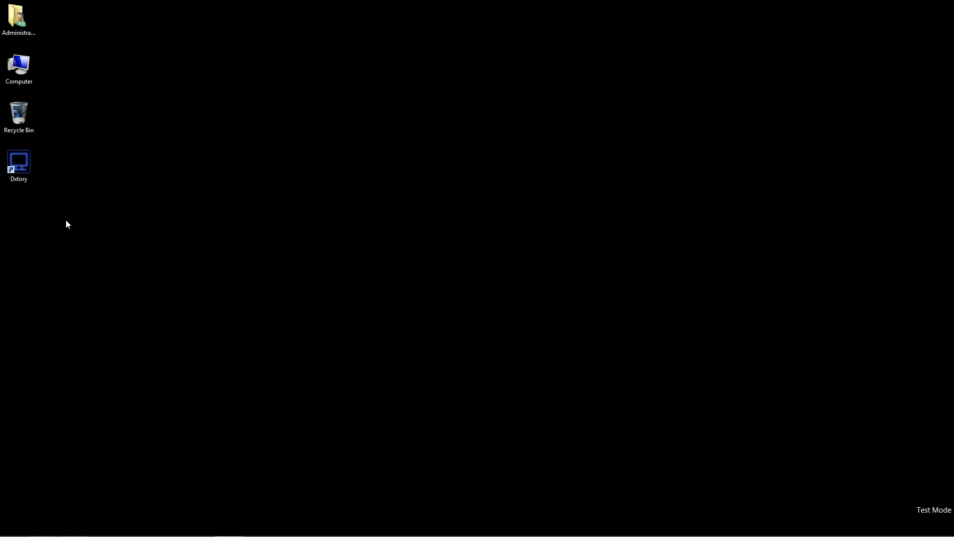
Launch Dxtory and review its ignored-target list and overlay status settings.
double_click(9, 171)
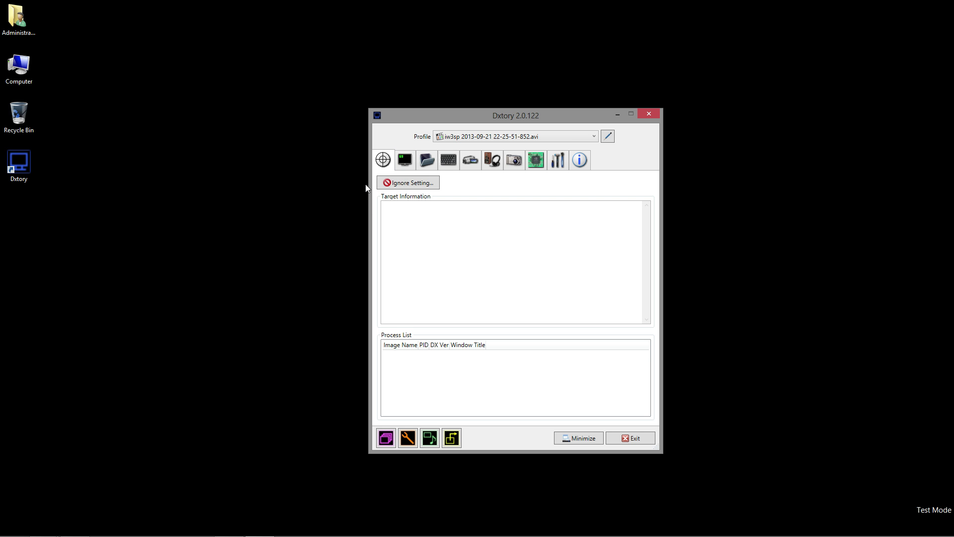
click(412, 163)
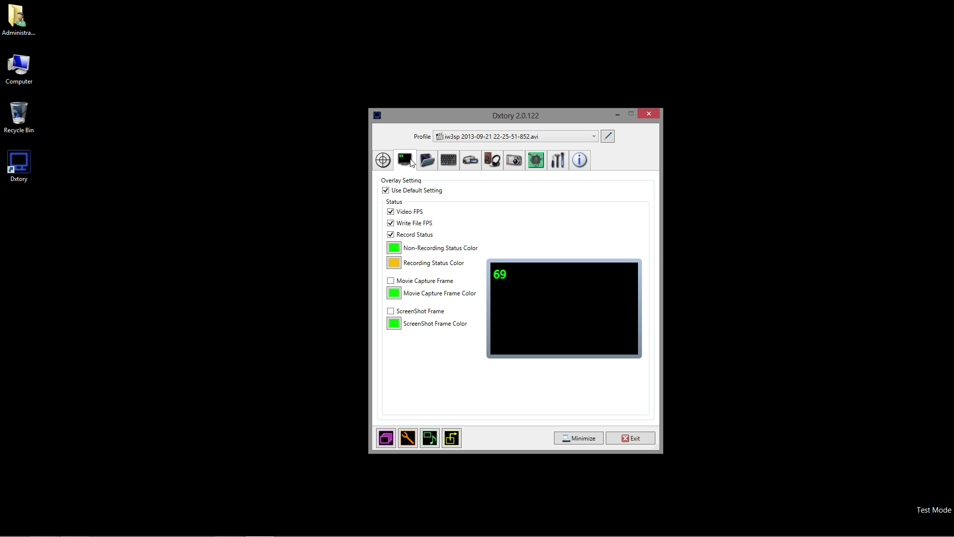
click(384, 168)
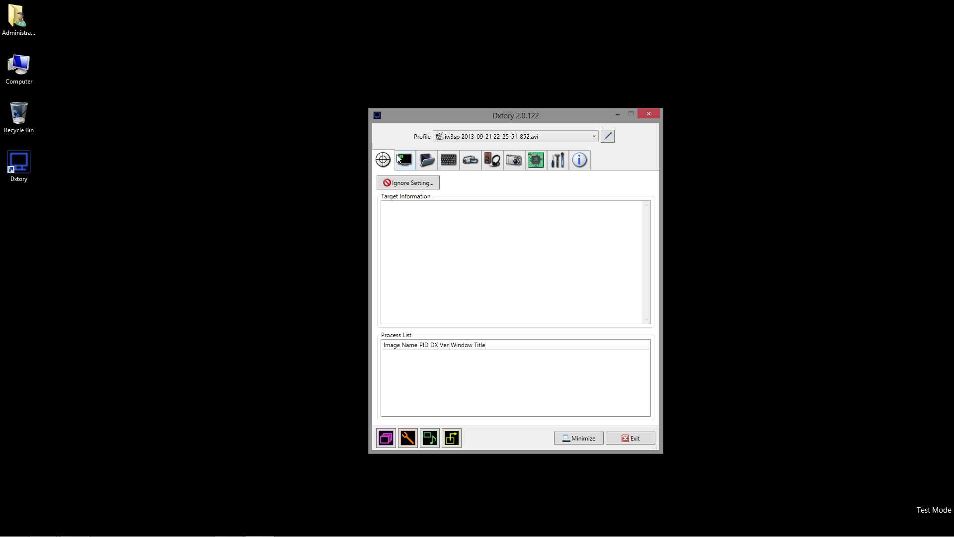
click(434, 186)
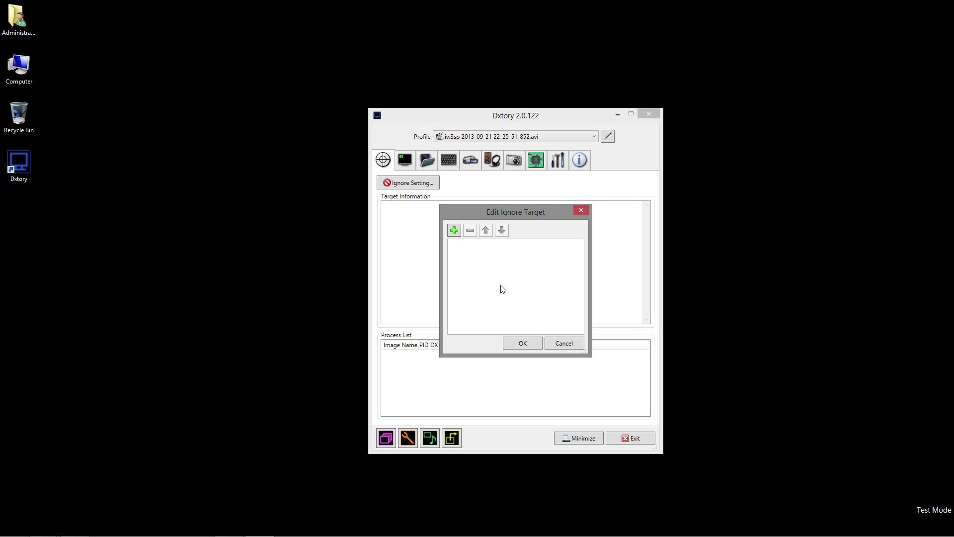
click(566, 344)
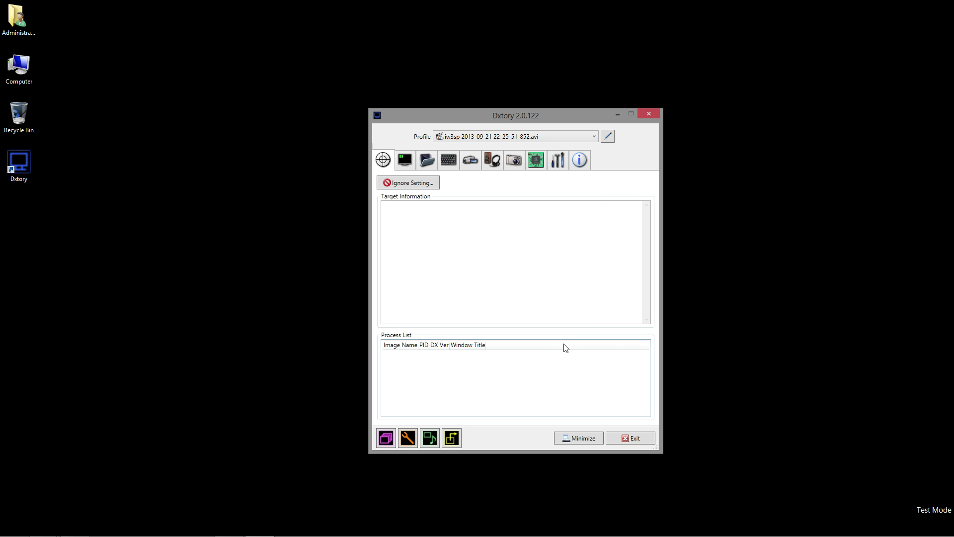
click(404, 160)
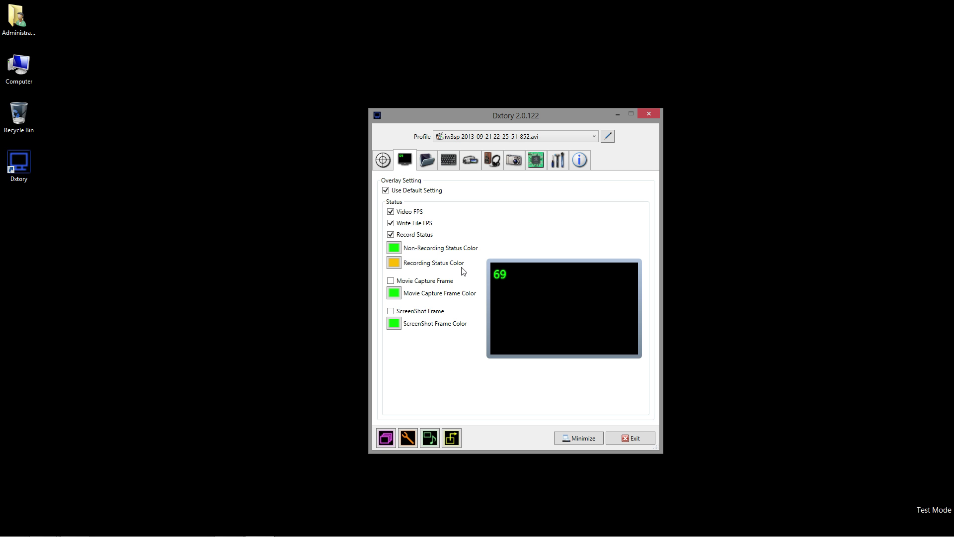
Add the RAID (D:) drive as the folder for saving movies.
click(427, 168)
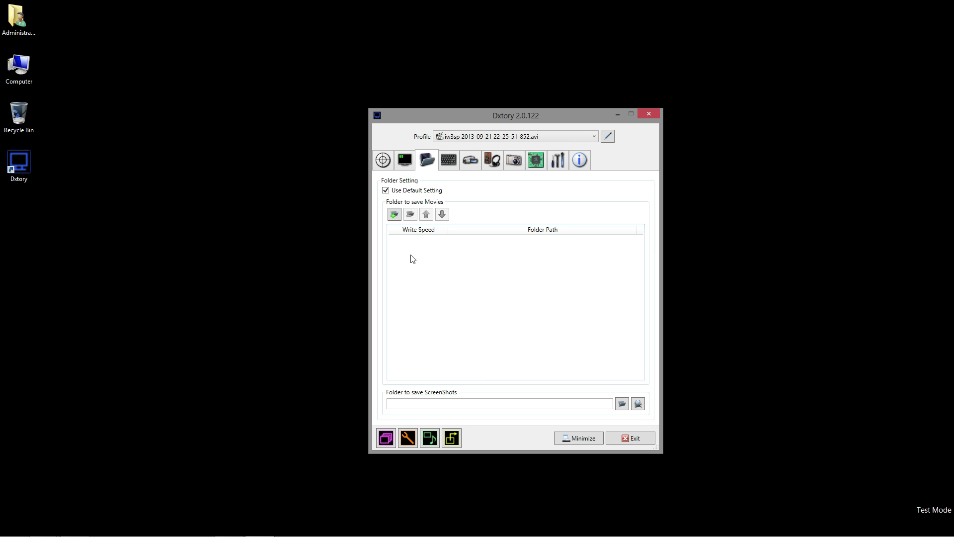
click(395, 215)
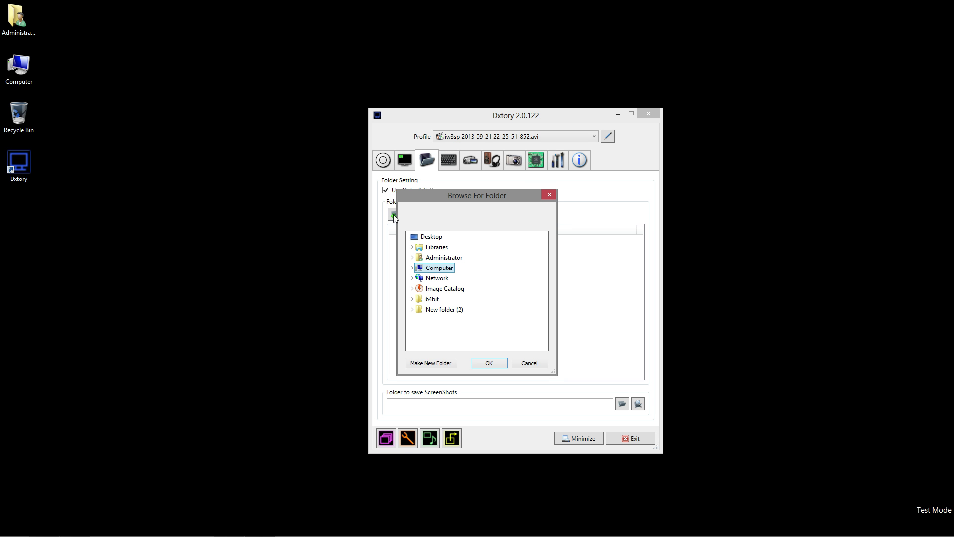
click(437, 268)
click(443, 288)
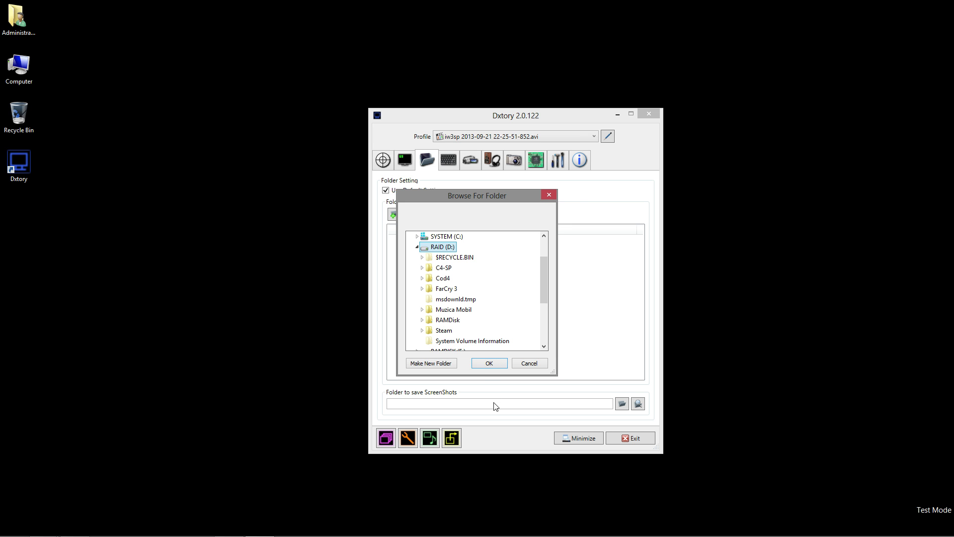
click(489, 364)
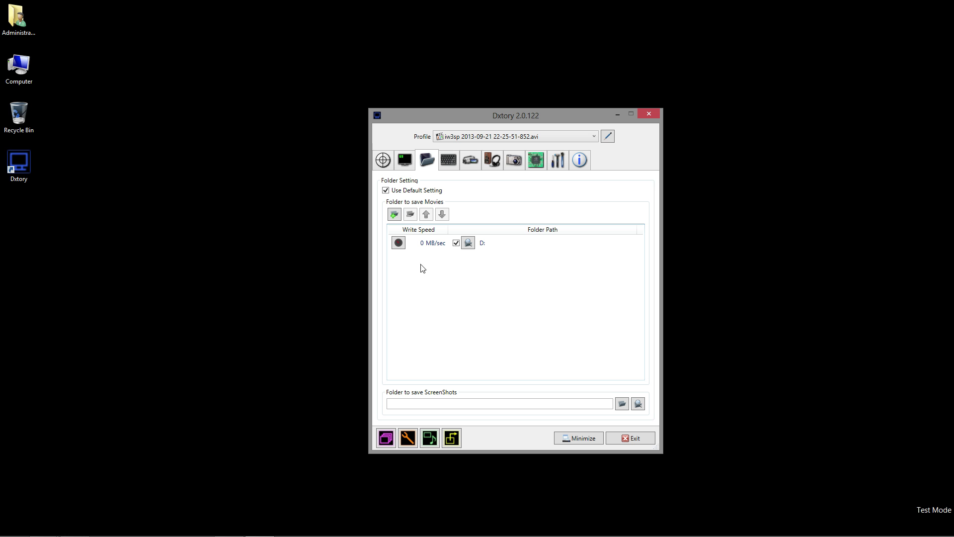
Benchmark the write speed of the D: movie folder with a 1000 MB write size and accept the result.
click(399, 242)
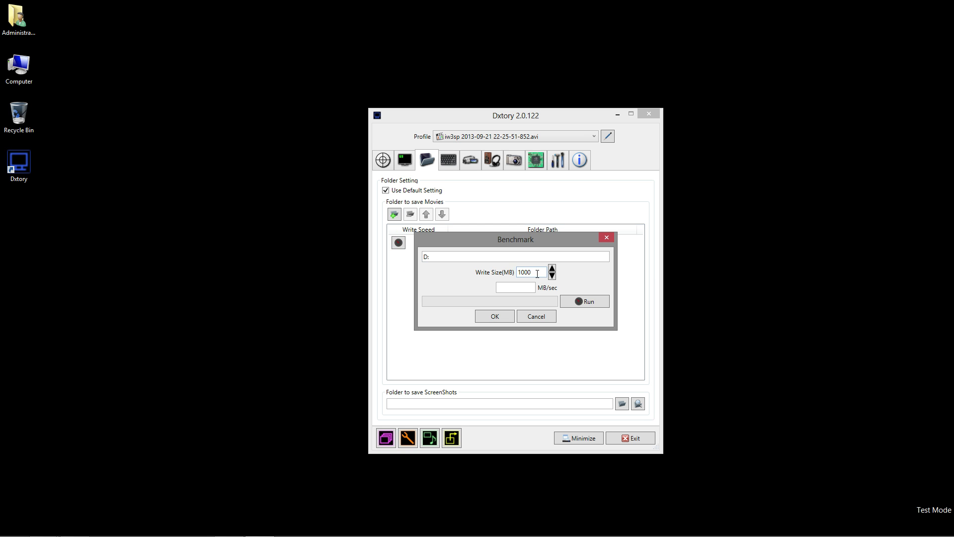
click(580, 301)
click(504, 316)
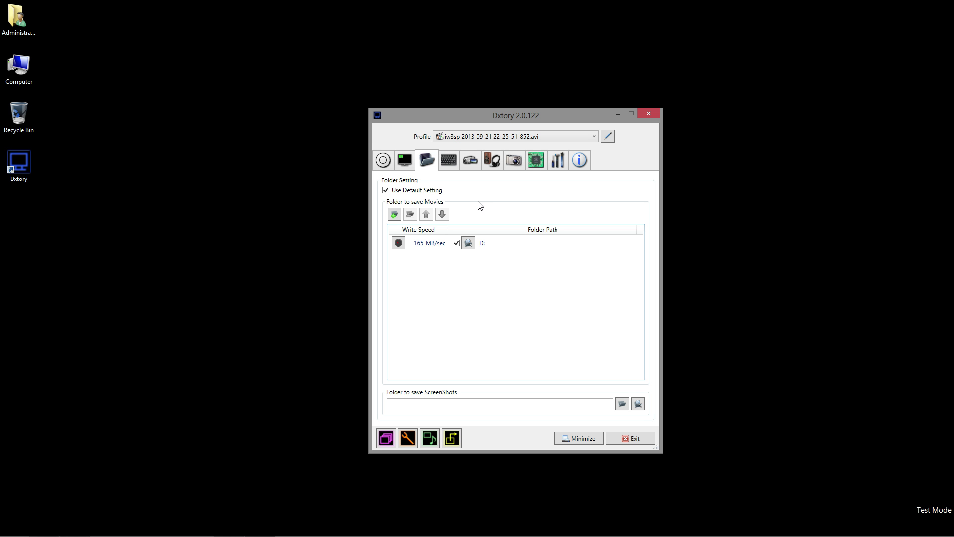
Review the hotkey assignments and the format options of the Dxtory Video Codec in the movie settings.
click(448, 161)
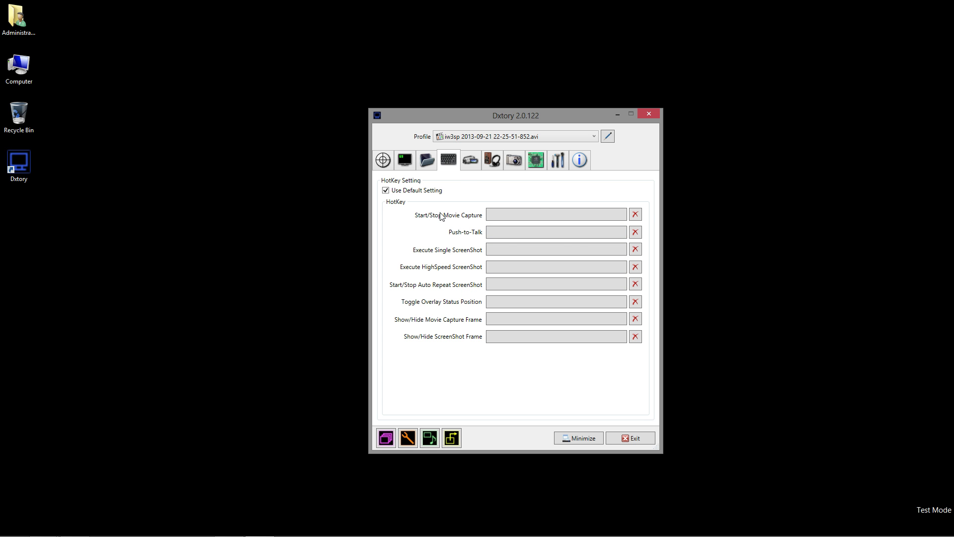
click(468, 159)
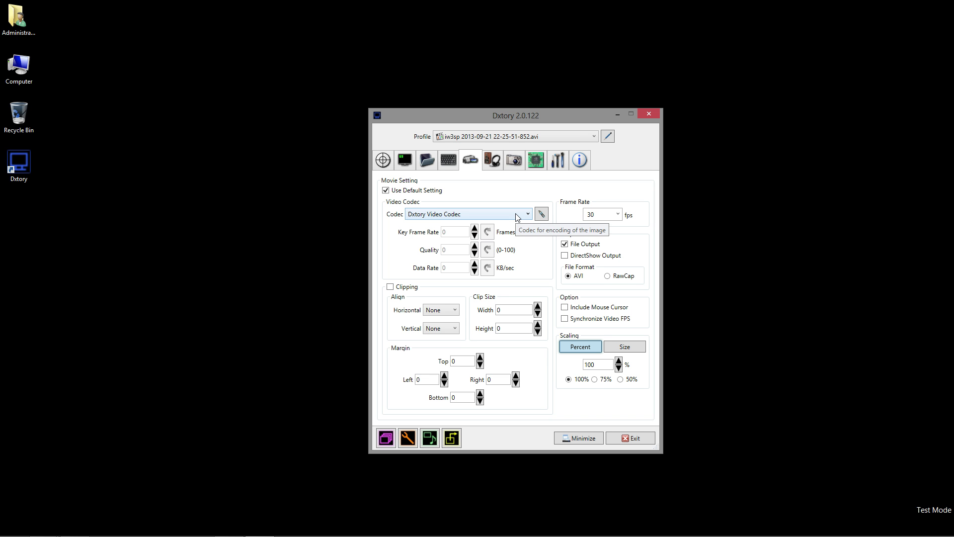
click(543, 214)
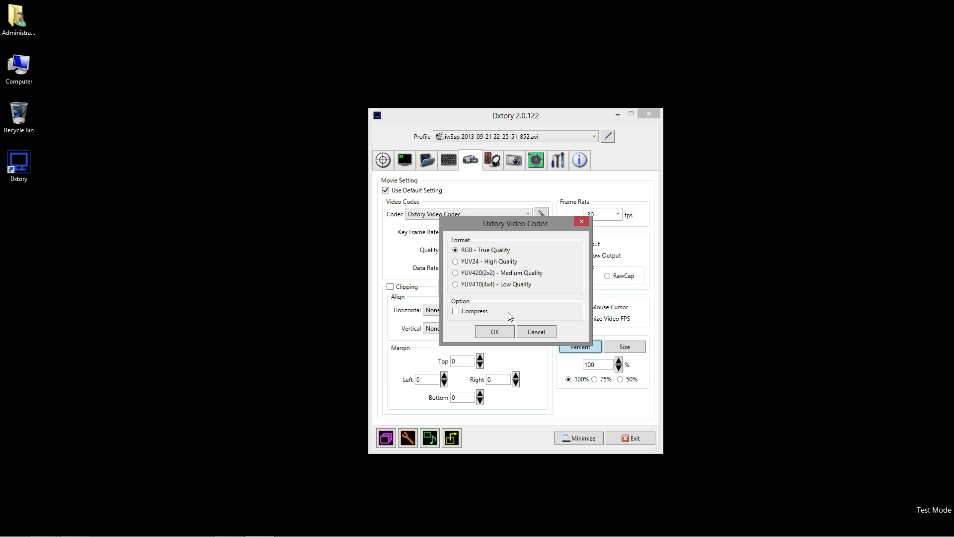
click(540, 333)
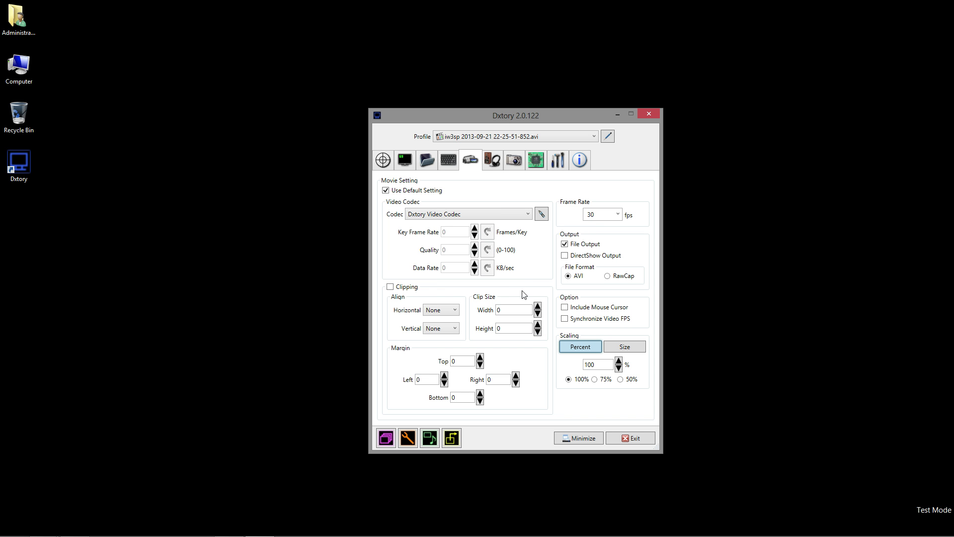
Select x264vfw - H.264/MPEG-4 AVC codec as the video codec and open its configuration.
click(520, 215)
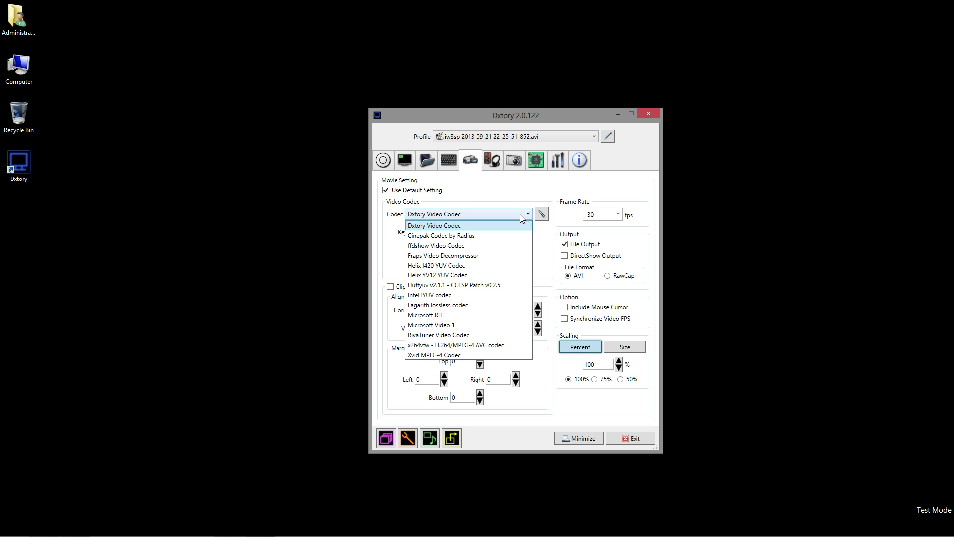
click(499, 344)
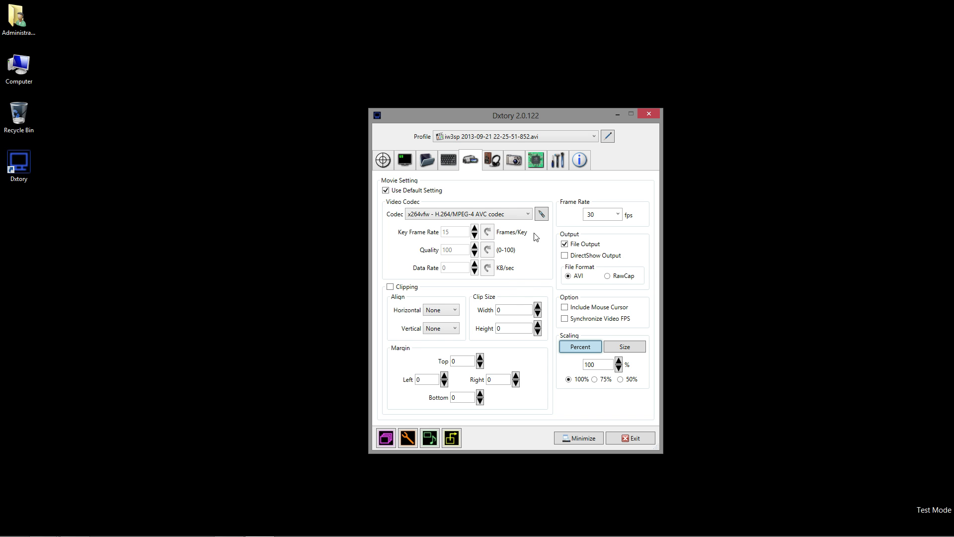
click(541, 214)
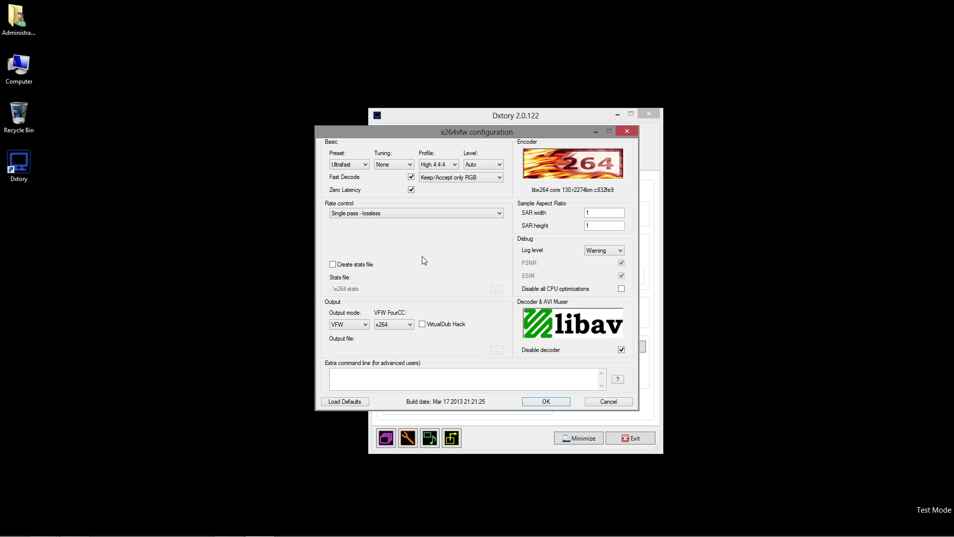
Choose the Ultrafast preset and Single pass - lossless rate control for the x264vfw encoder.
click(356, 163)
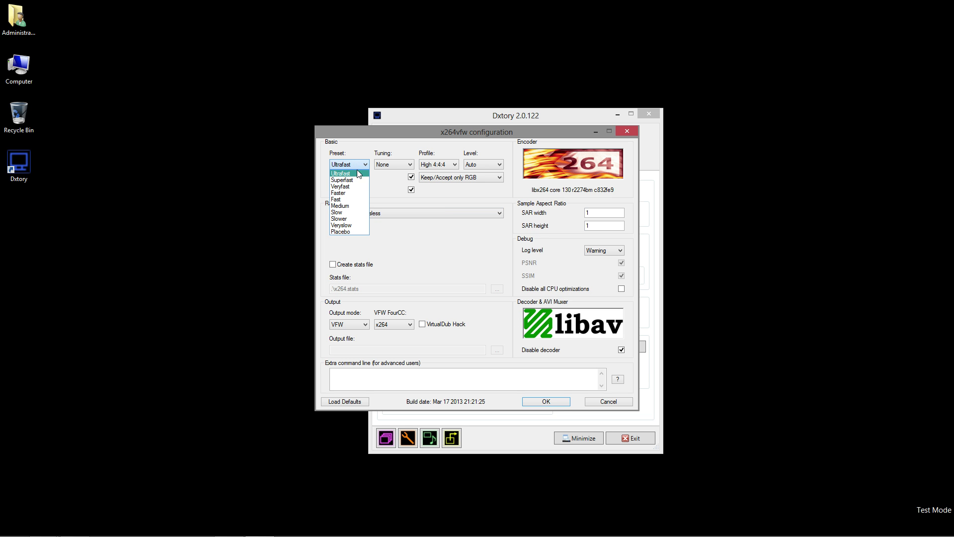
click(357, 173)
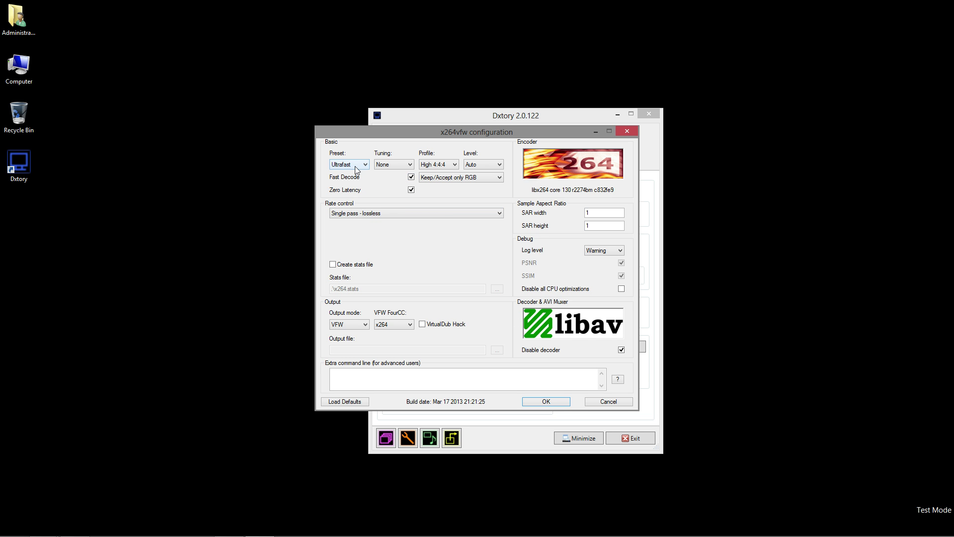
click(370, 213)
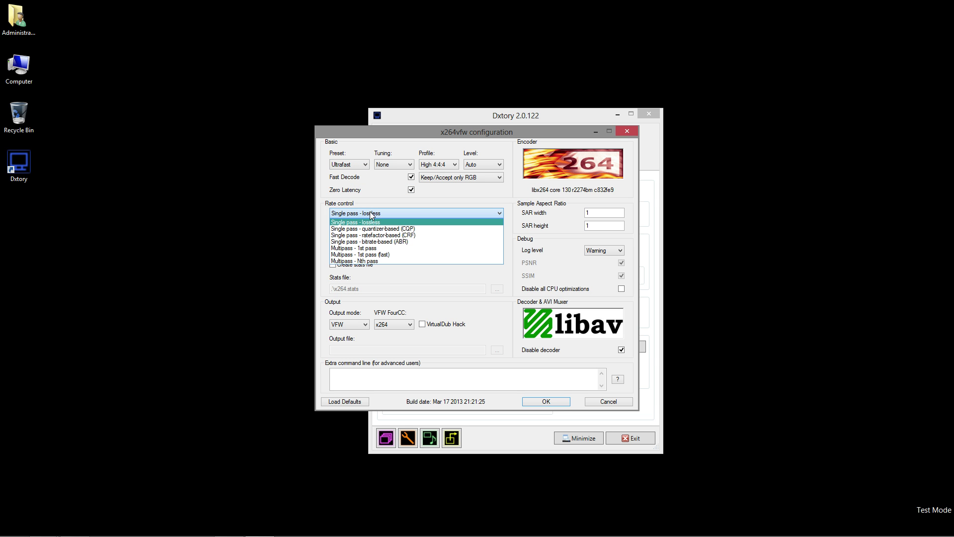
click(387, 224)
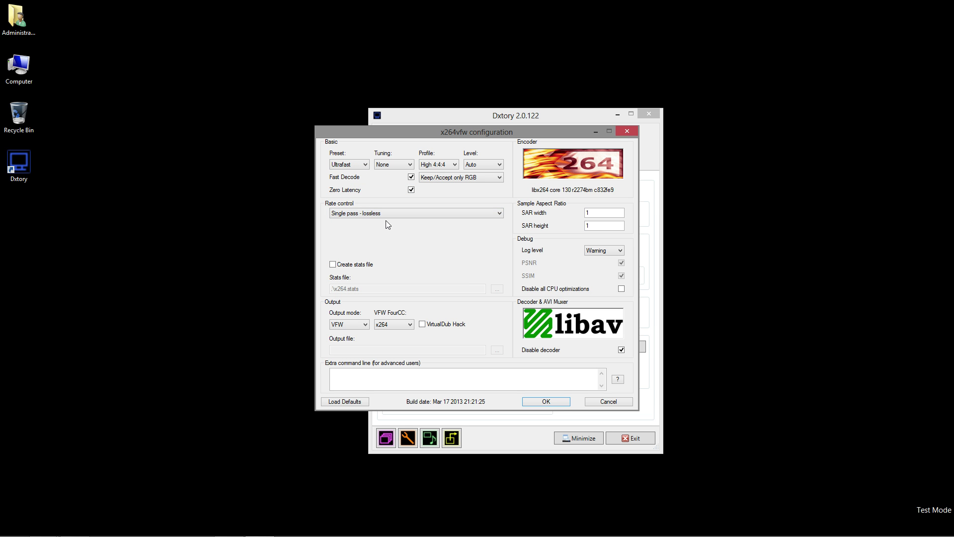
click(366, 162)
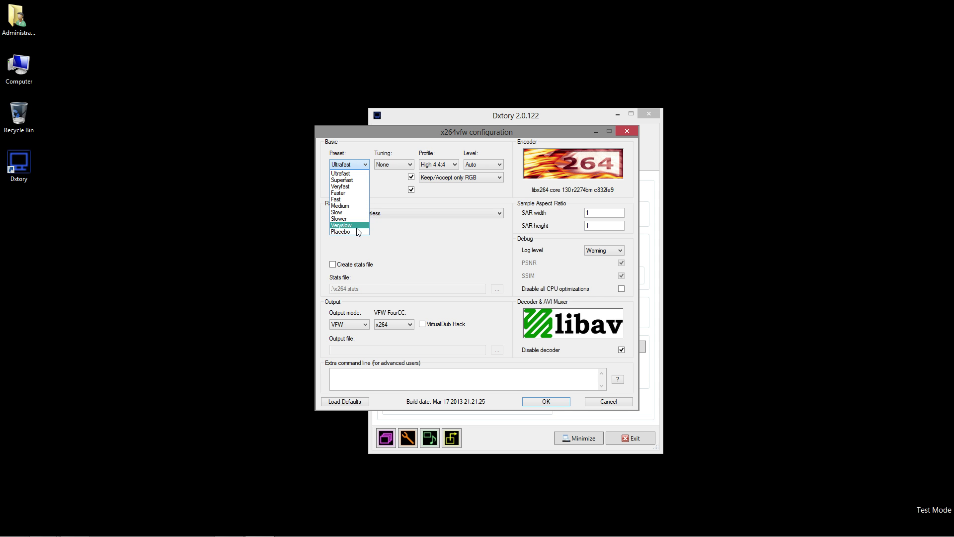
click(393, 264)
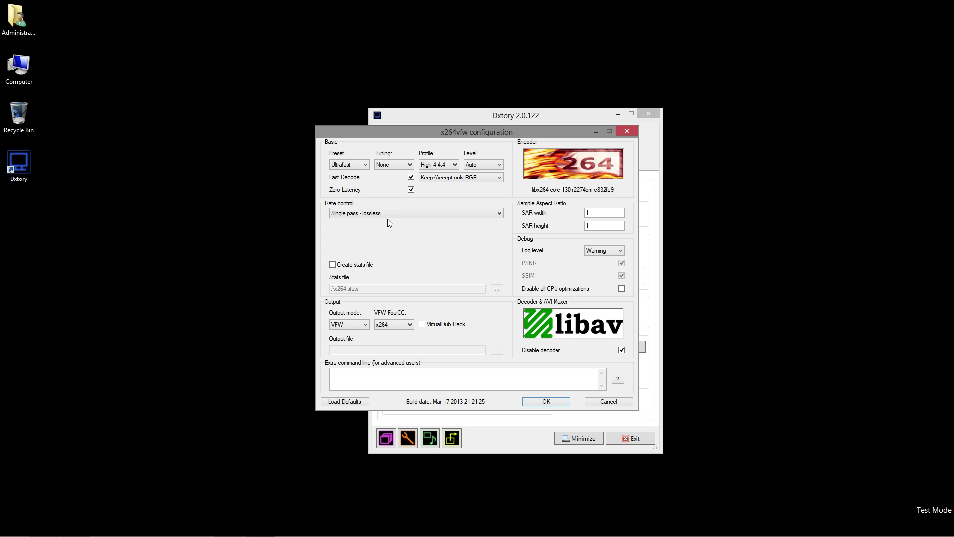
click(399, 166)
click(398, 166)
Set the x264vfw profile to Auto and the colour space option to Convert to YUV 4:2:0.
click(444, 166)
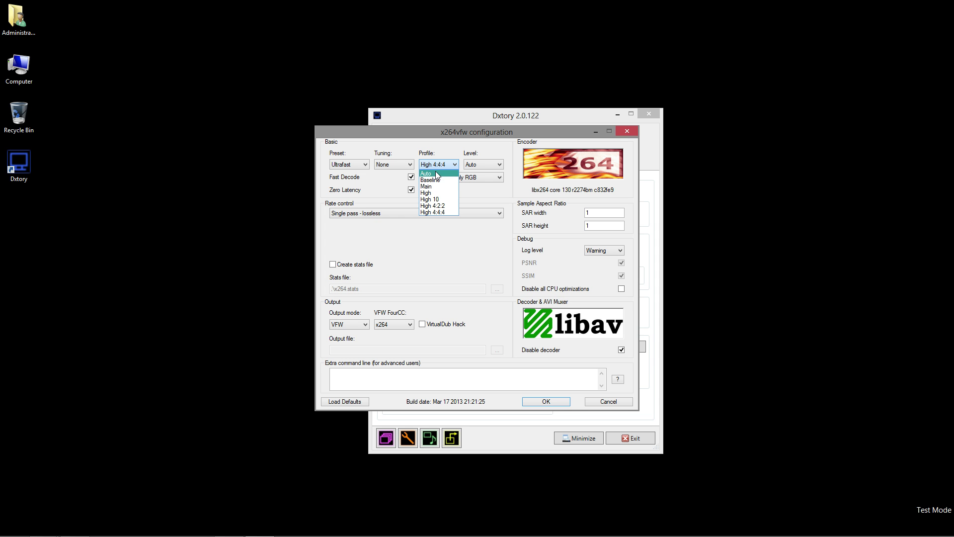
click(437, 174)
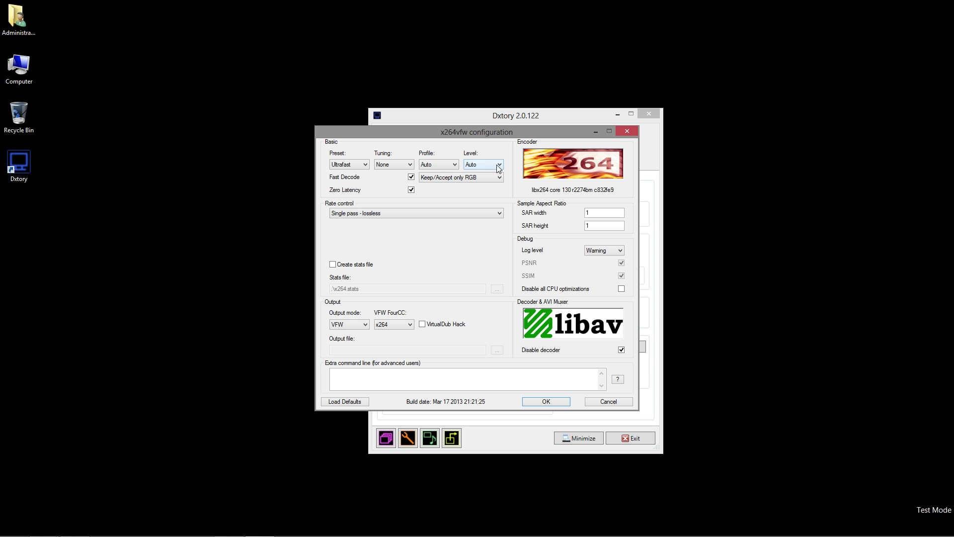
click(498, 168)
click(464, 178)
click(464, 178)
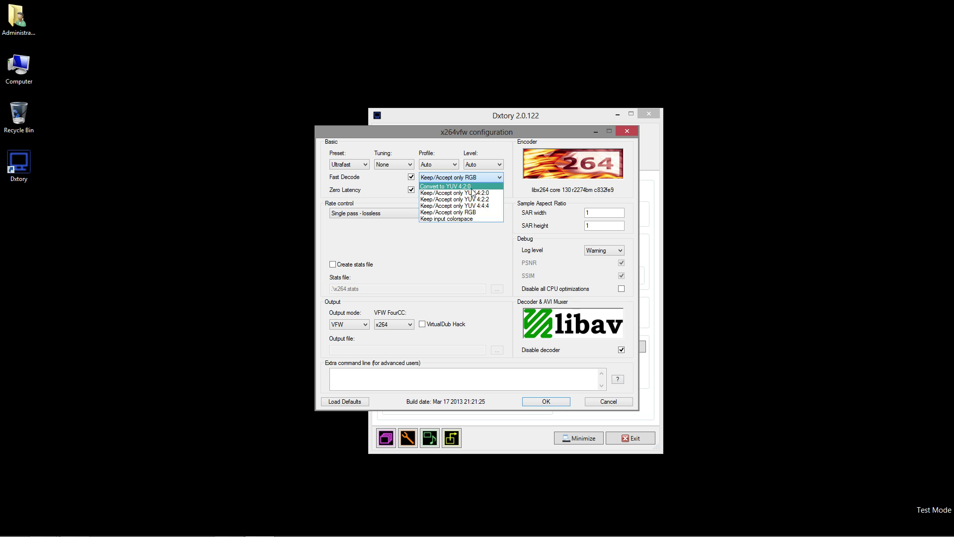
click(472, 187)
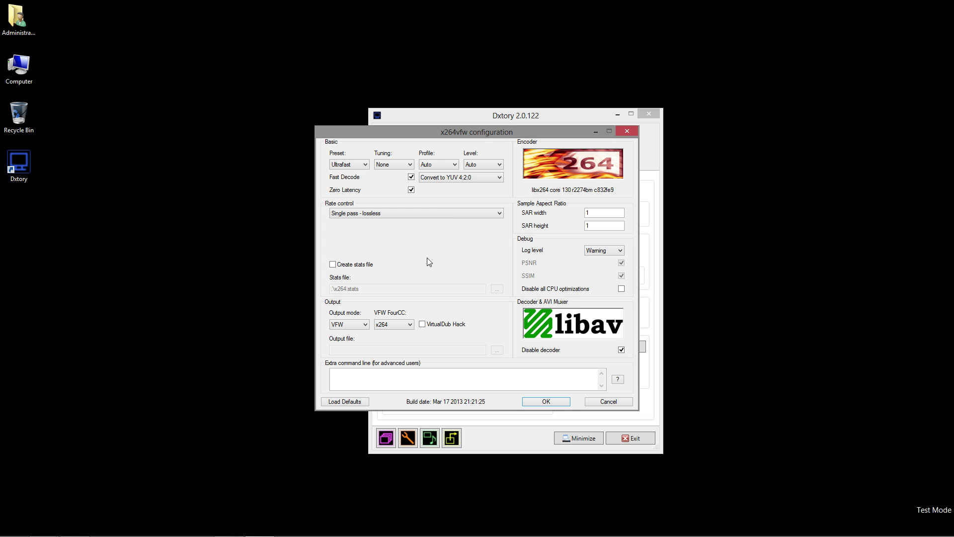
Set the x264vfw profile to High 4:4:4, the level to 5.2 and the colour space option to Keep/Accept only RGB.
click(439, 160)
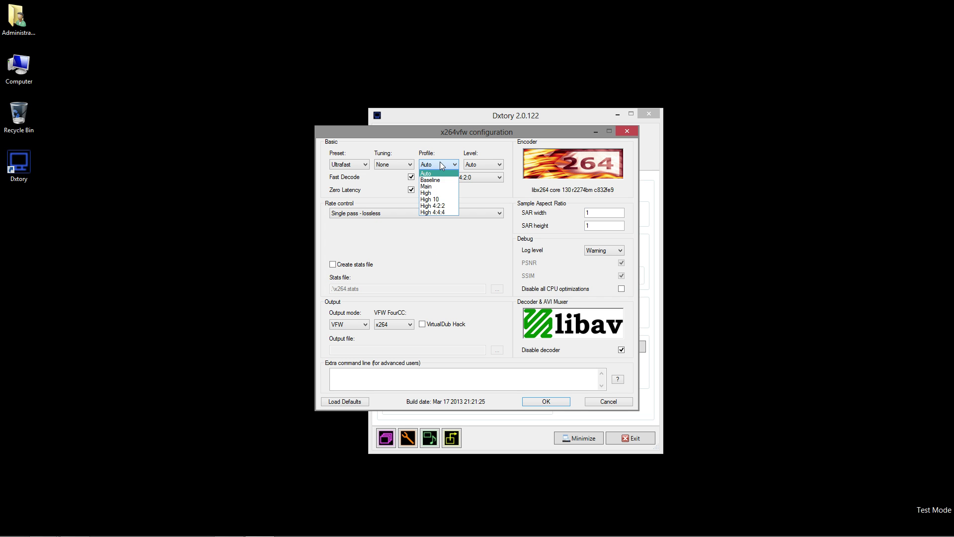
click(440, 213)
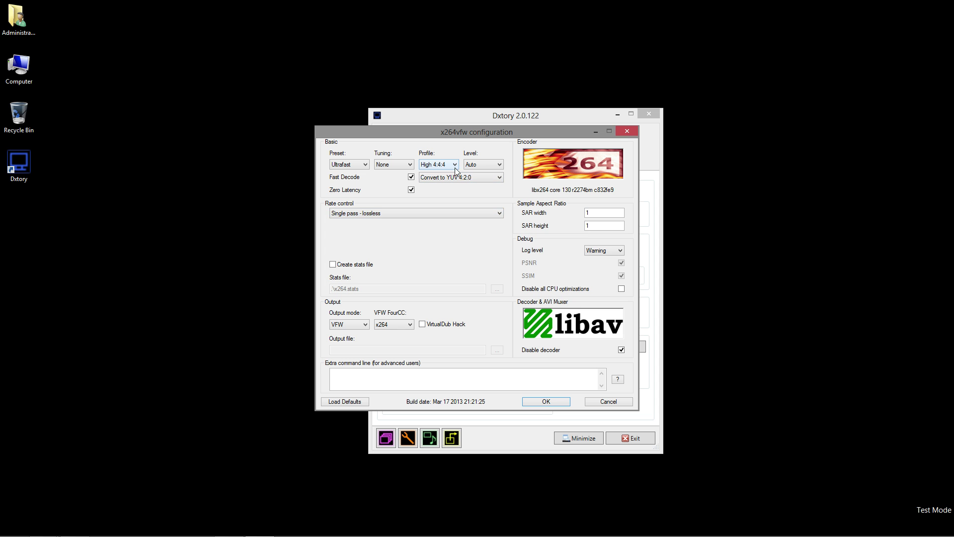
click(500, 165)
click(499, 165)
click(499, 165)
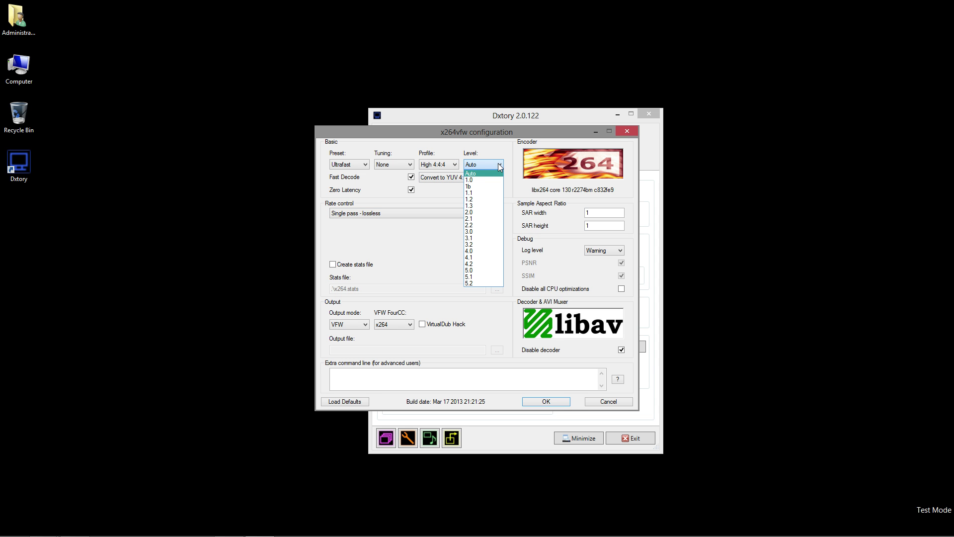
click(475, 283)
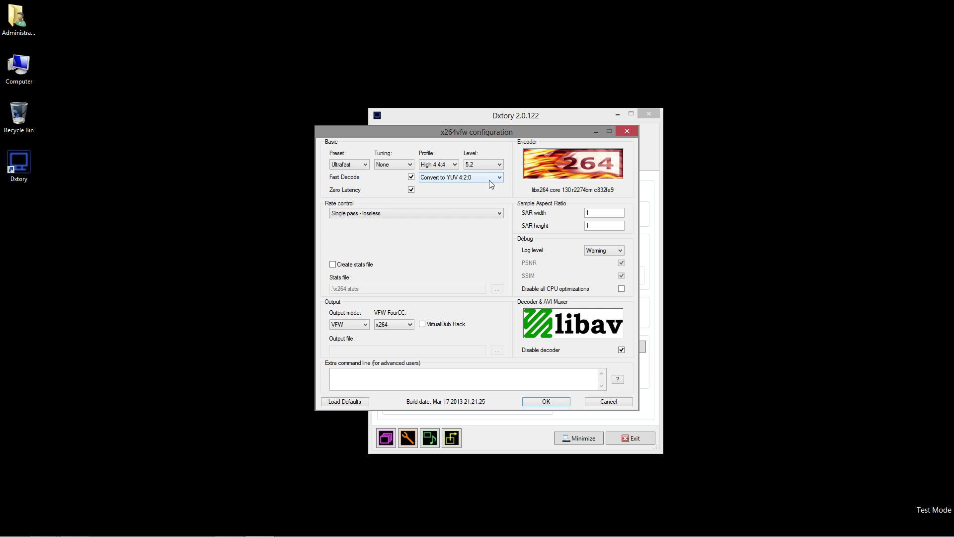
click(490, 179)
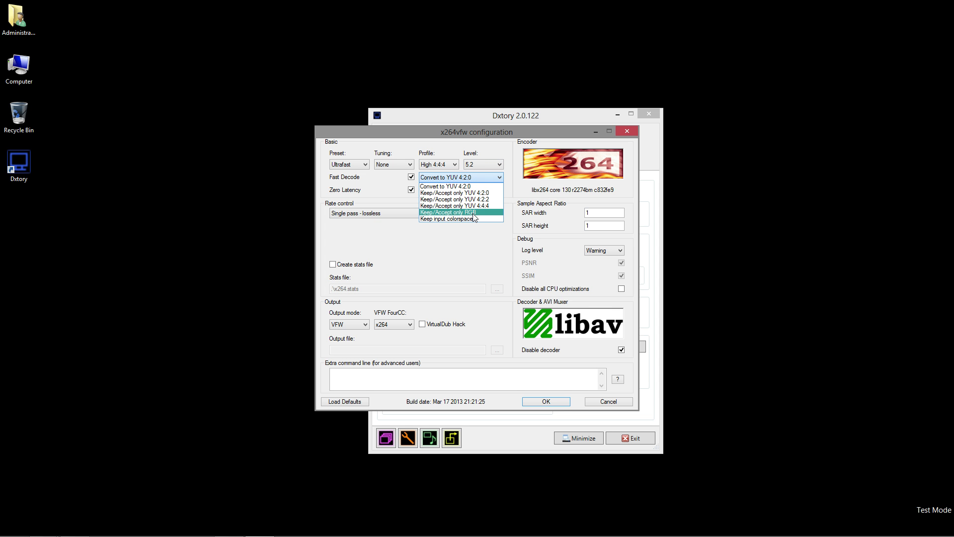
click(472, 213)
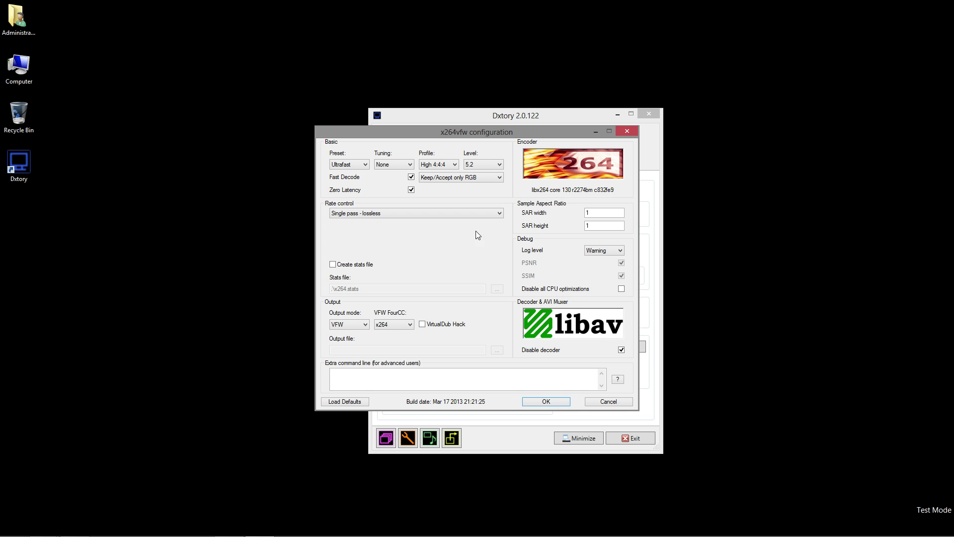
Change the colour space option and the level of the x264vfw encoder, and accept its configuration.
click(460, 181)
click(462, 186)
click(445, 172)
click(474, 165)
click(475, 172)
click(549, 403)
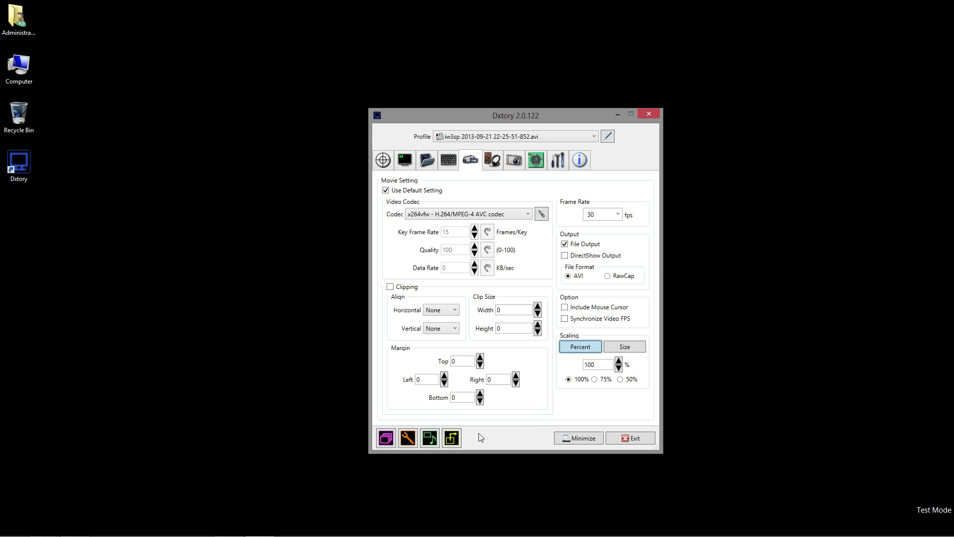
Try a movie frame rate of 25 fps and return it to 30 fps.
click(596, 215)
text(25)
key(BackSpace)
key(BackSpace)
text(30)
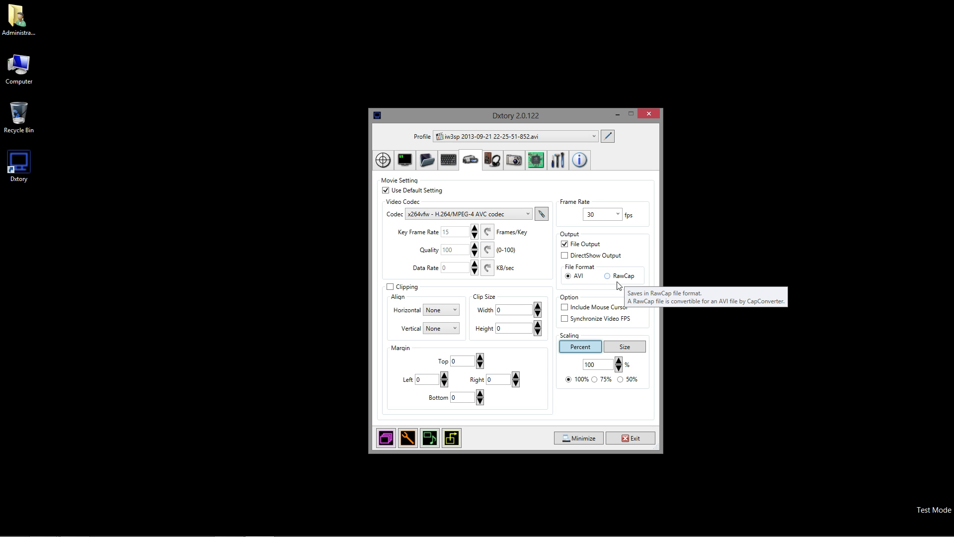
Review the movie save folder, and open the RawCapConv converter for a brief look before closing it.
click(429, 164)
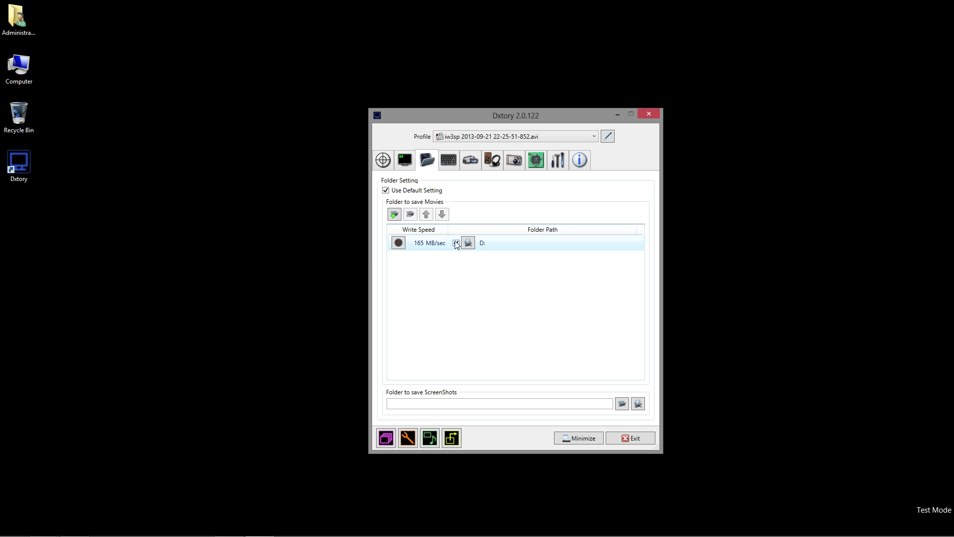
click(474, 160)
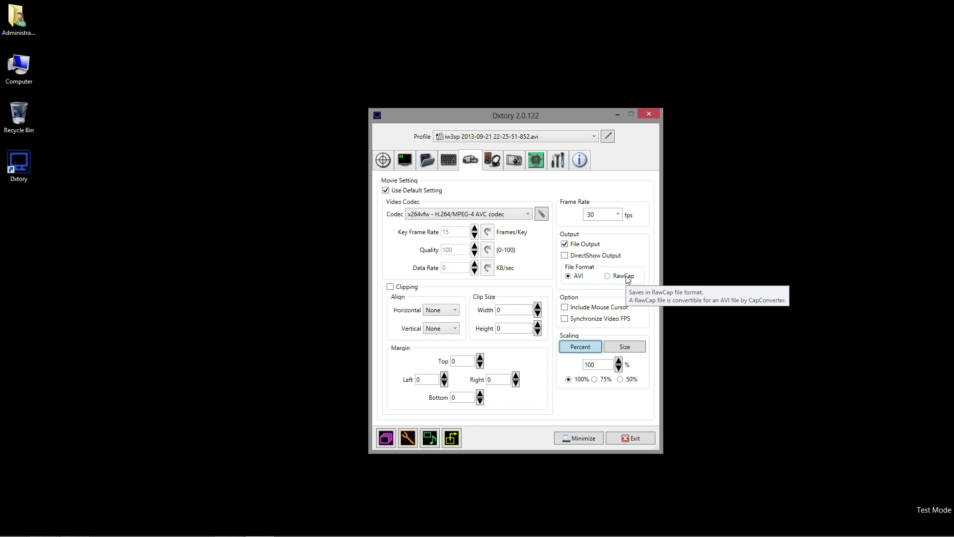
click(379, 447)
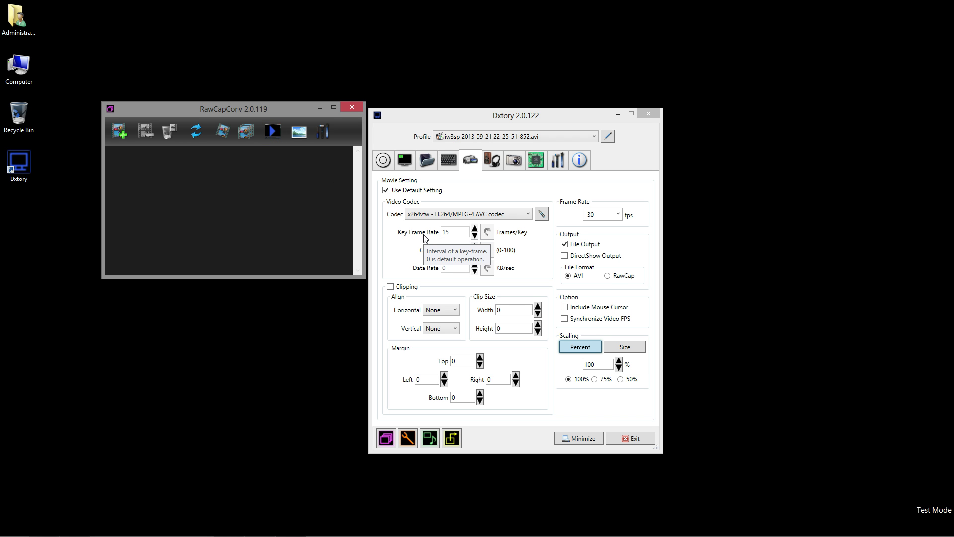
click(352, 108)
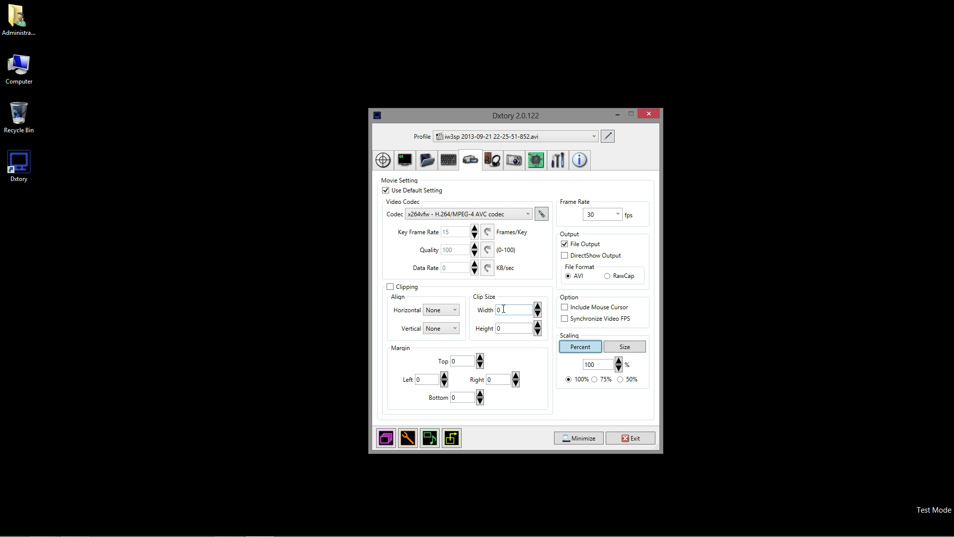
click(448, 310)
click(449, 311)
click(511, 326)
click(506, 309)
click(594, 215)
Try scaling the movie to 66 percent and by size, and return the scaling to 100 percent.
click(576, 350)
click(626, 348)
click(638, 380)
click(601, 367)
drag(601, 367, 562, 365)
text(66)
click(622, 350)
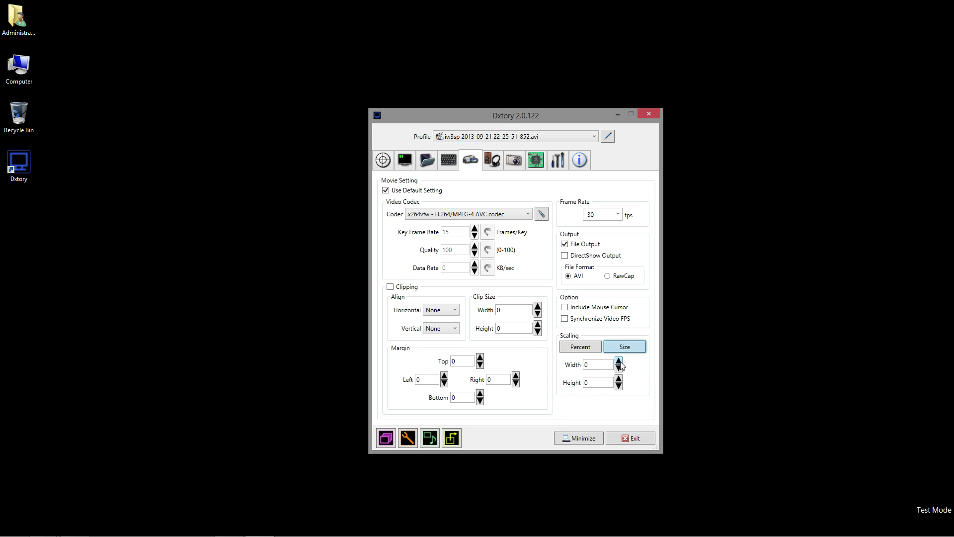
double_click(607, 363)
click(585, 347)
click(584, 380)
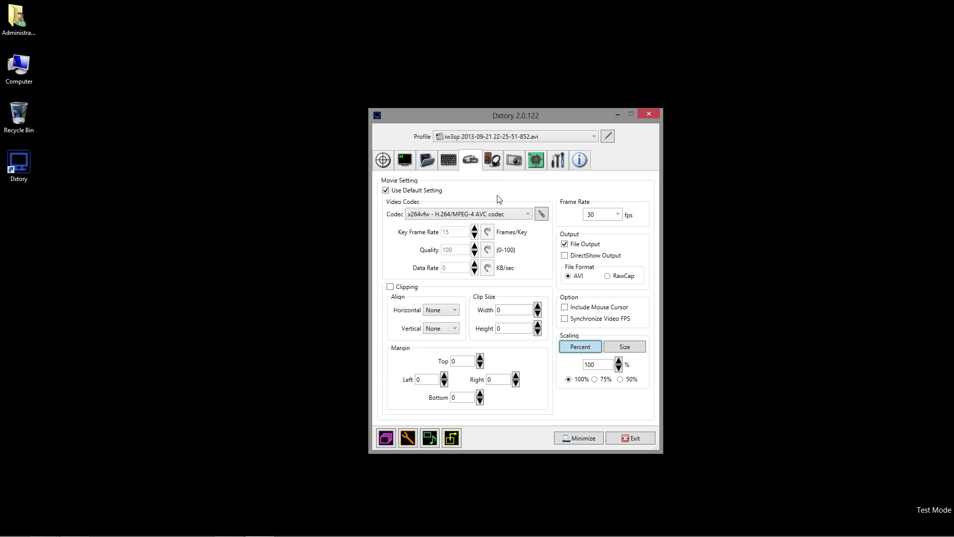
In the audio settings, choose Speakers as the recording device and PCM 48000 Hz, 16 bit, Stereo as the audio format.
click(497, 167)
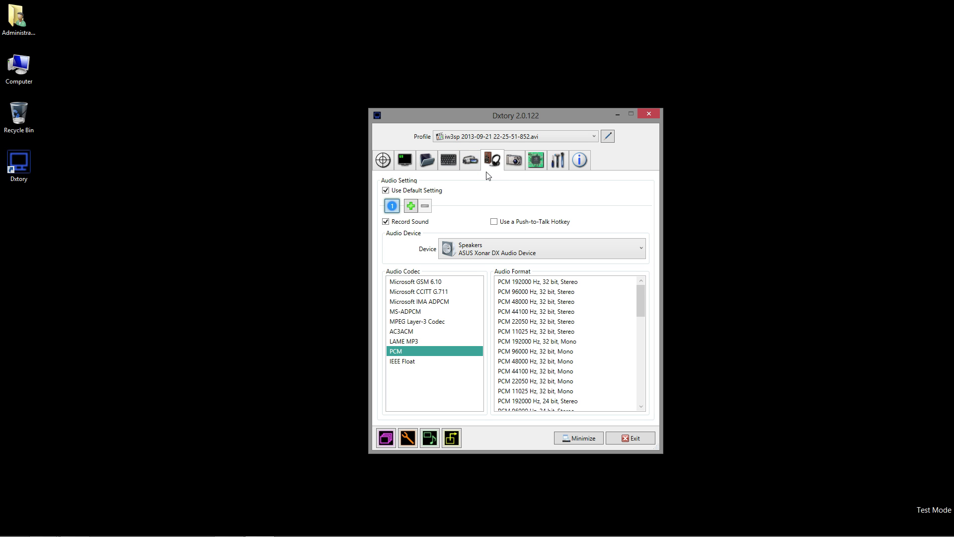
click(503, 254)
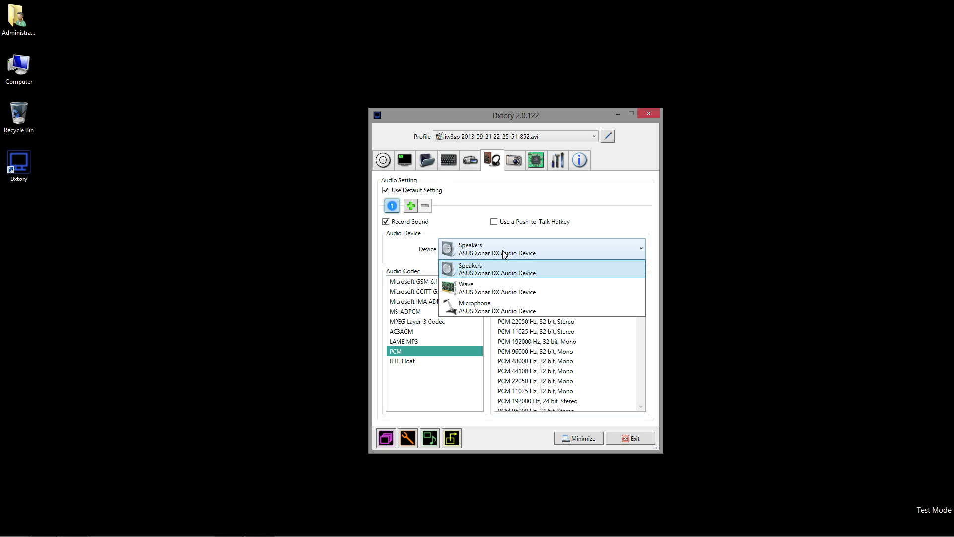
click(509, 267)
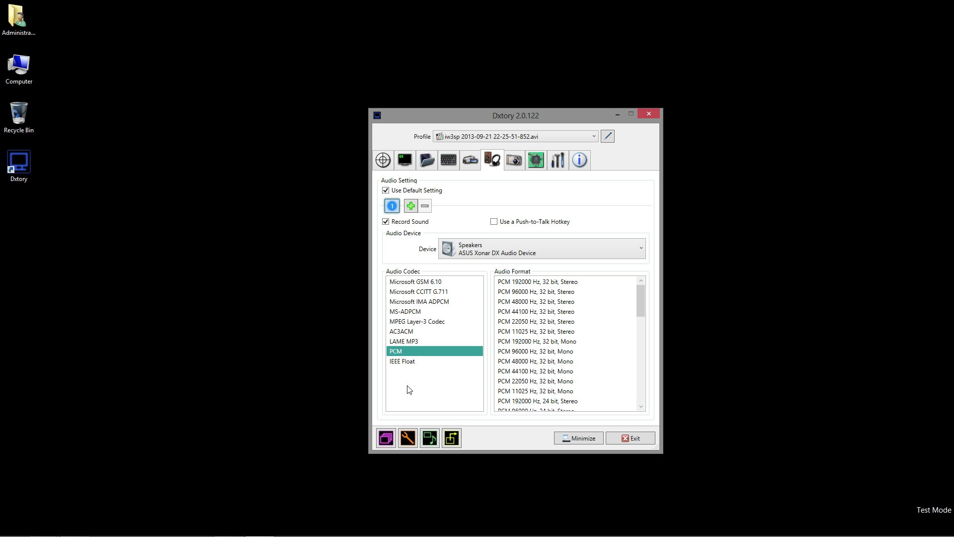
drag(641, 304, 643, 353)
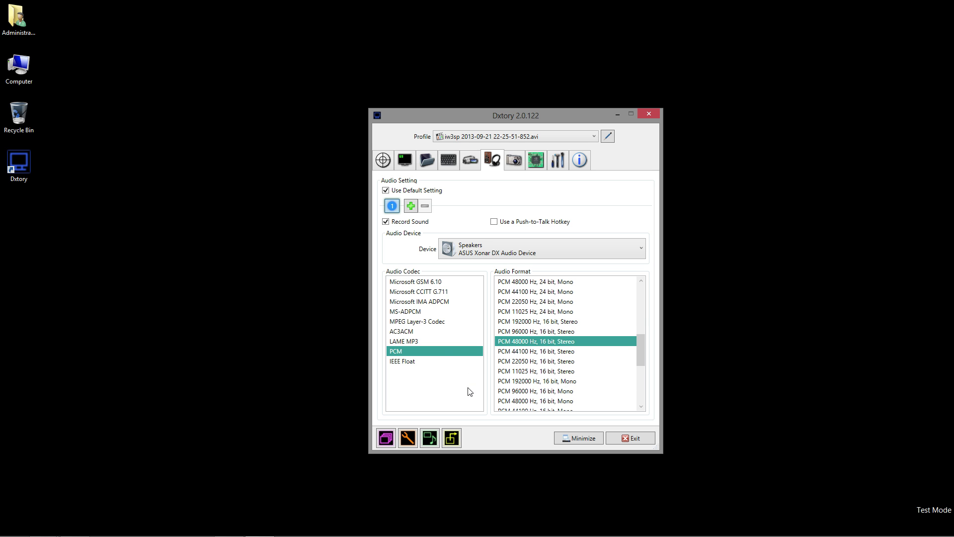
click(540, 351)
click(542, 341)
Try the IEEE Float audio codec with 96000 Hz and 48000 Hz 7.1ch Surround formats, and return to PCM.
click(418, 364)
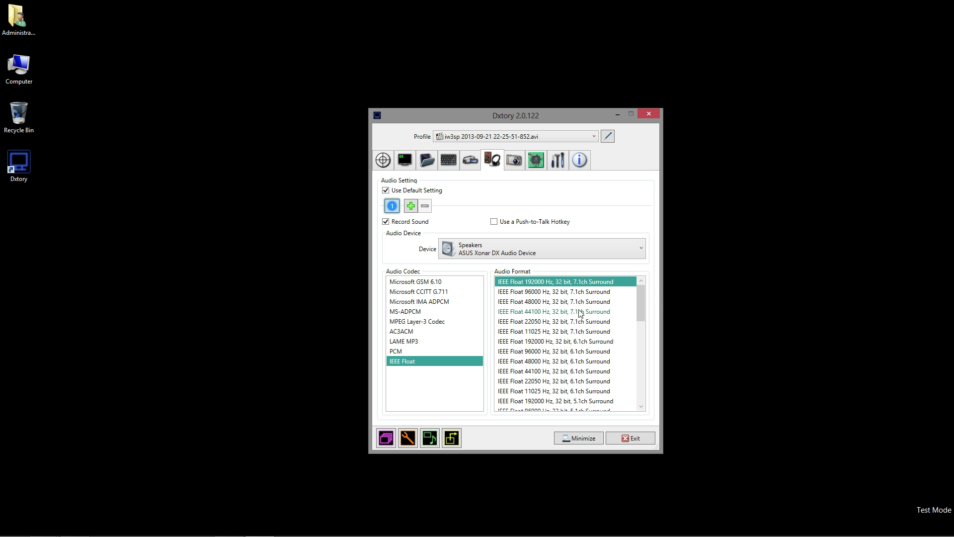
click(552, 321)
click(552, 291)
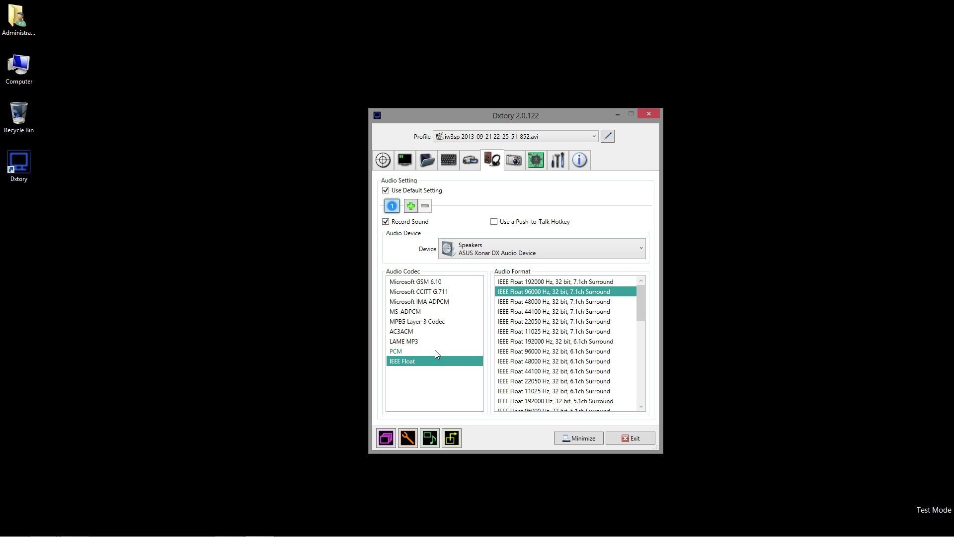
click(556, 302)
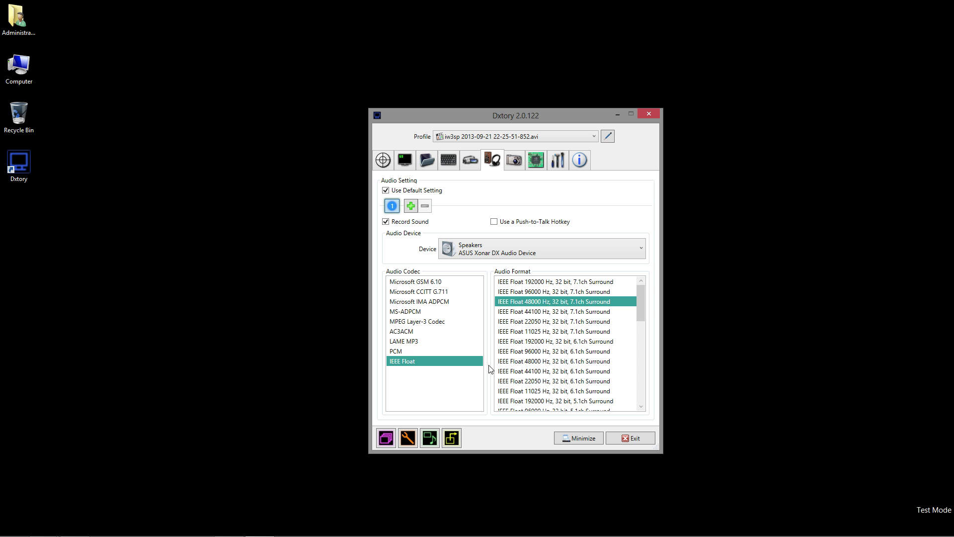
click(416, 341)
click(420, 351)
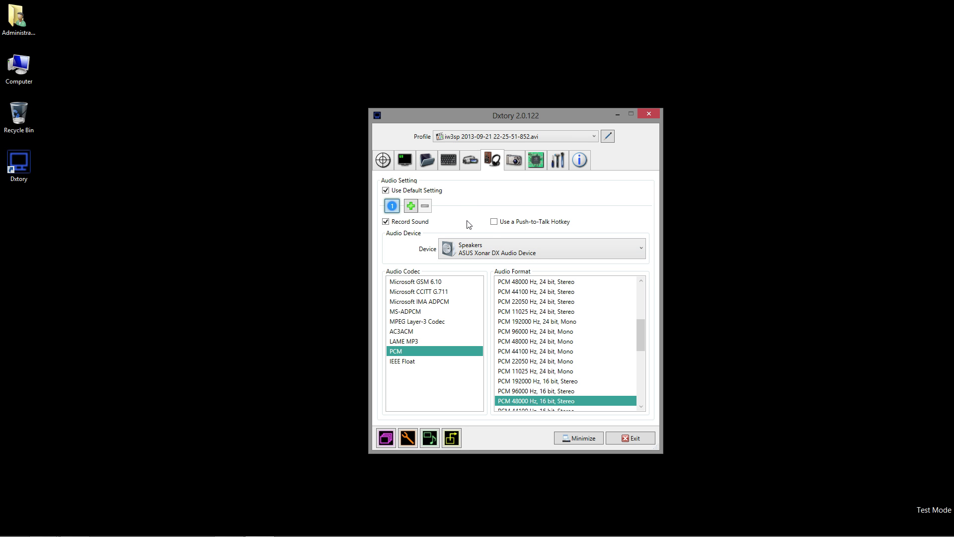
Add a second audio track that records the Microphone device, with the Push-to-Talk hotkey option left off.
click(412, 207)
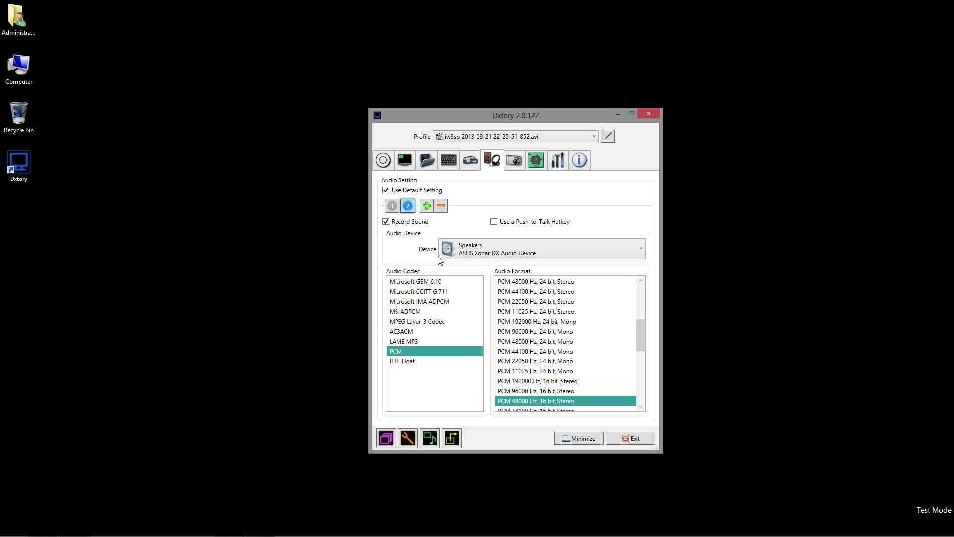
click(498, 221)
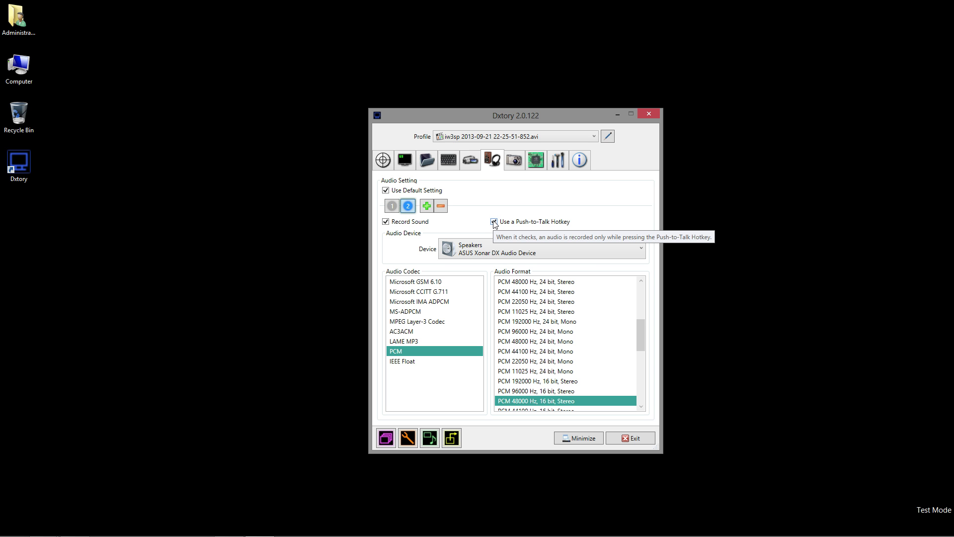
click(494, 221)
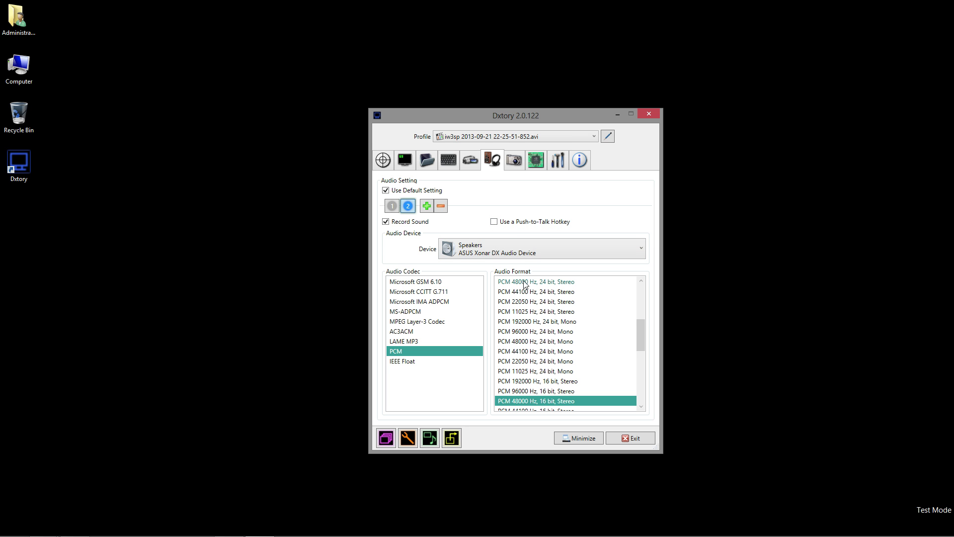
click(496, 247)
click(502, 308)
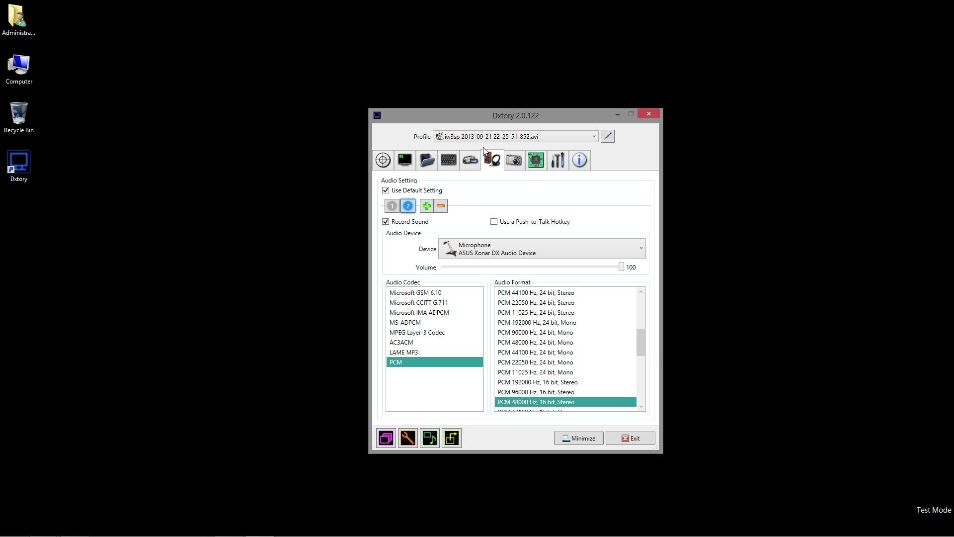
Try 1 processing thread in the advanced settings and return the number of threads to 4.
click(508, 162)
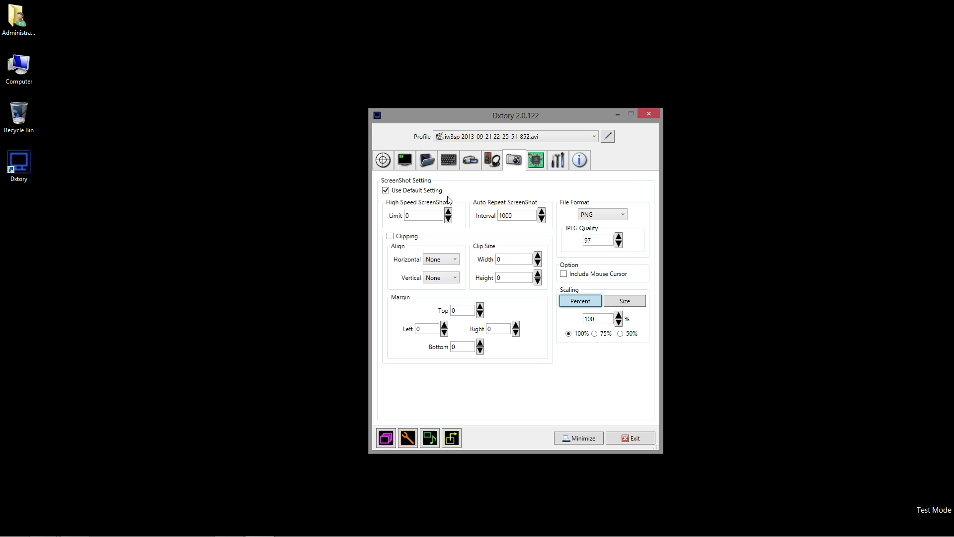
click(535, 167)
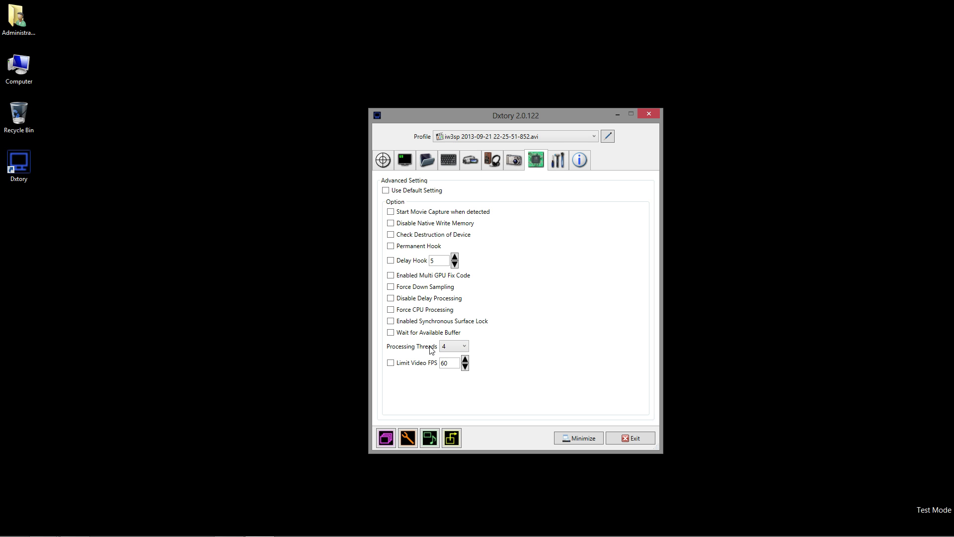
click(456, 347)
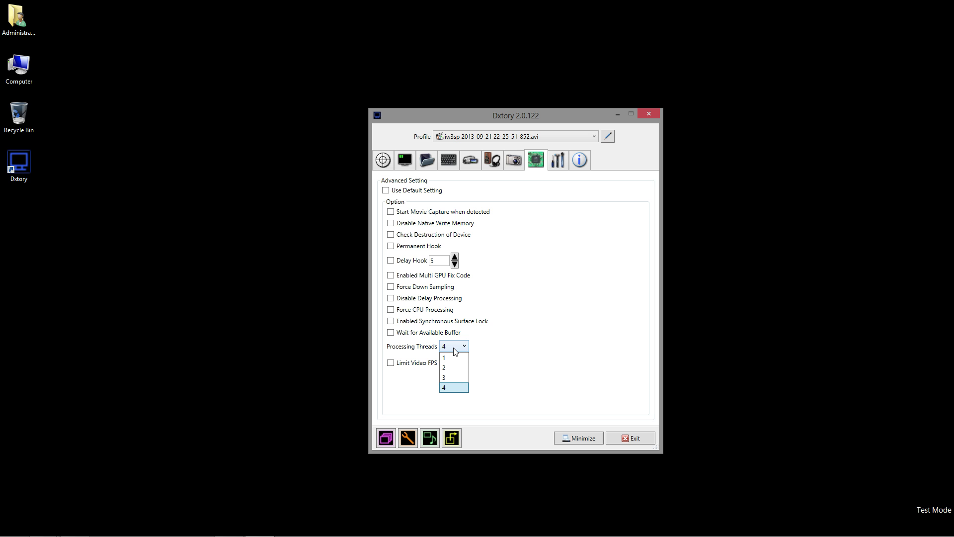
click(455, 346)
click(456, 346)
click(457, 355)
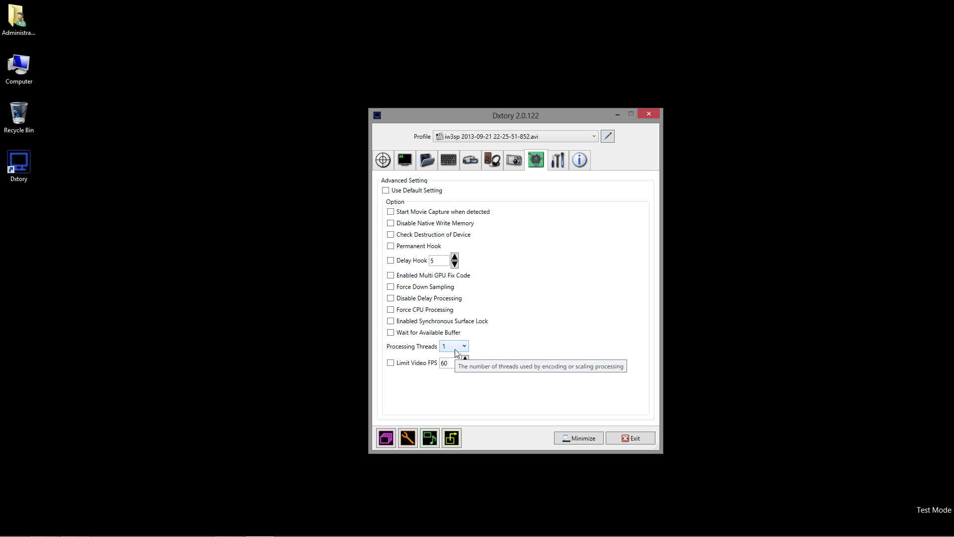
click(456, 349)
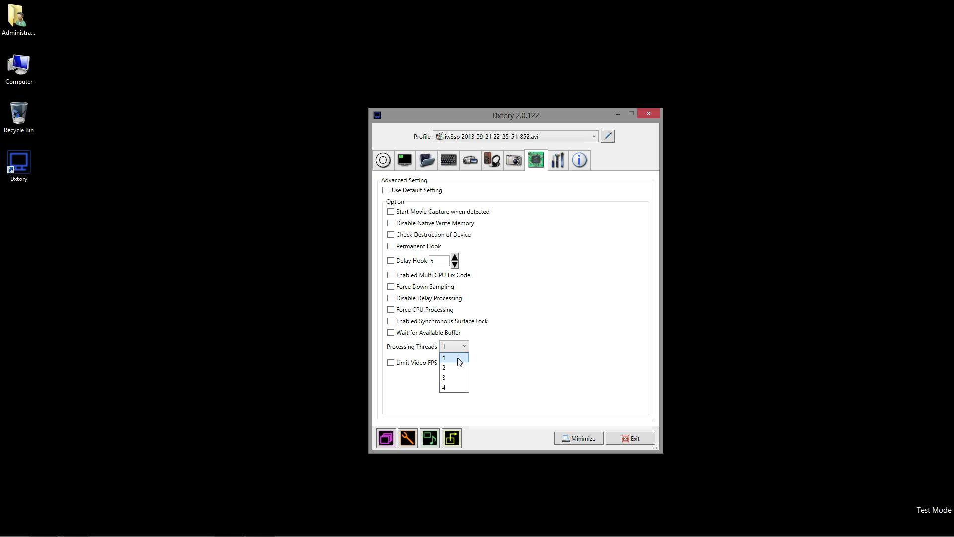
click(458, 387)
click(465, 349)
click(465, 352)
mouse_move(475, 325)
click(467, 327)
mouse_move(467, 325)
Assign numpad 1 as the Start/Stop Movie Capture hotkey.
click(392, 165)
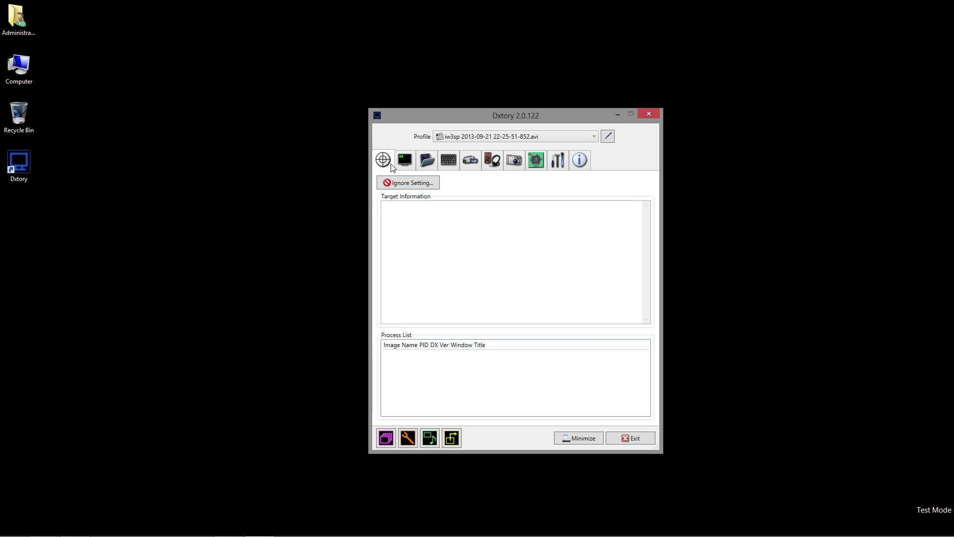
click(405, 163)
click(424, 167)
click(446, 170)
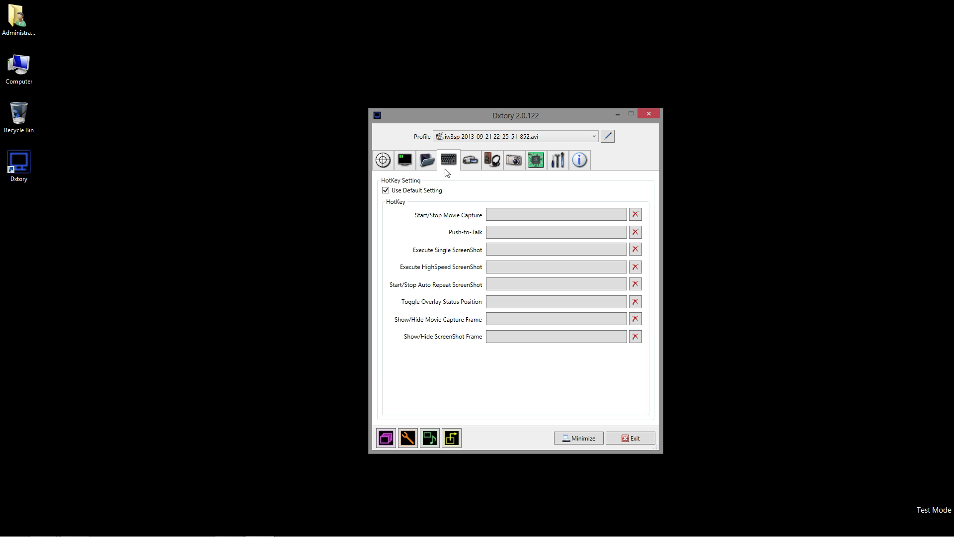
click(525, 214)
key(KP_1)
Try the DirectShow Output option in the movie settings.
click(472, 164)
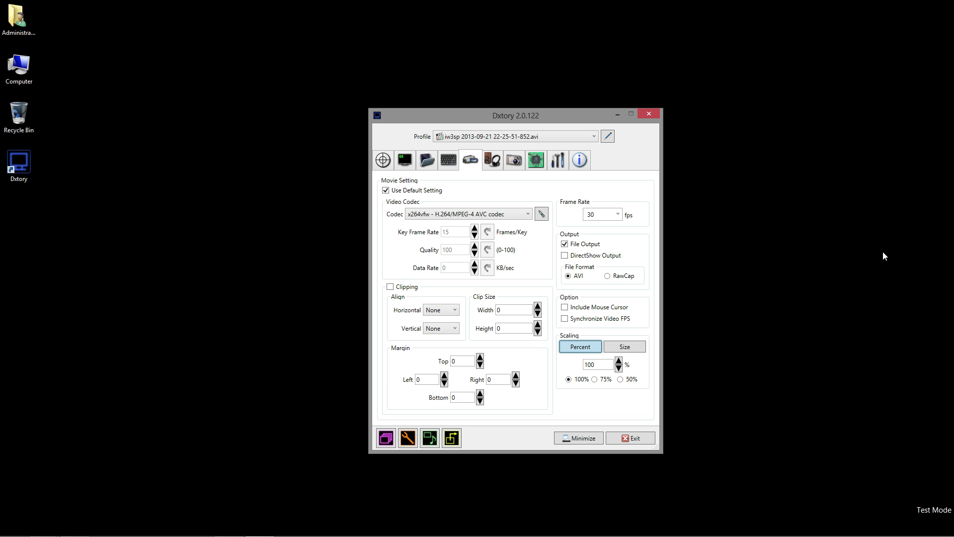
click(565, 256)
click(600, 256)
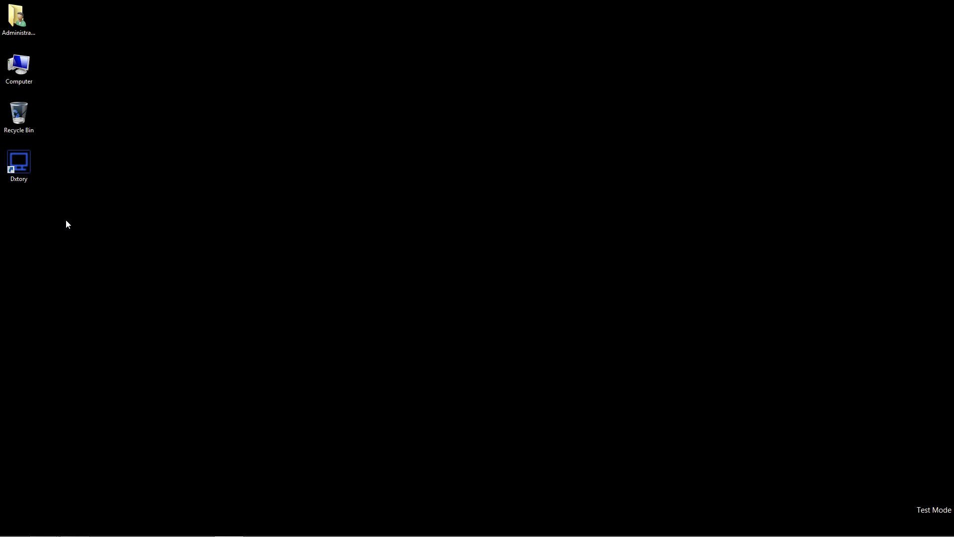
Reopen Dxtory and examine its ignored targets list and the overlay status settings.
click(9, 171)
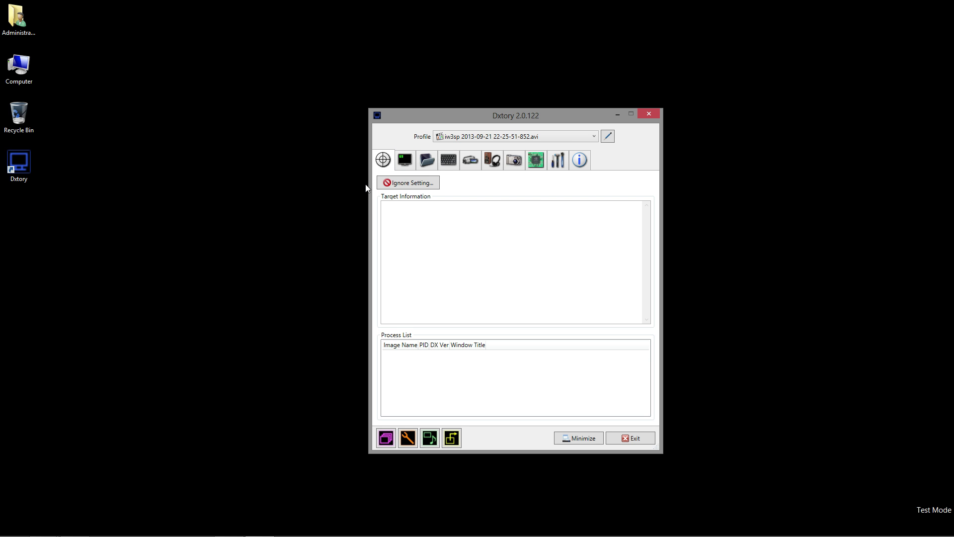
click(412, 161)
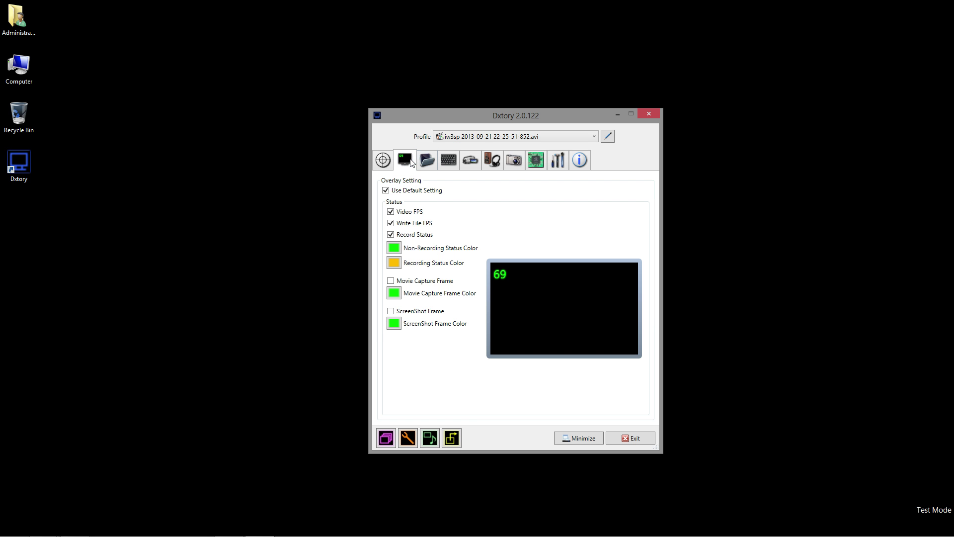
click(376, 166)
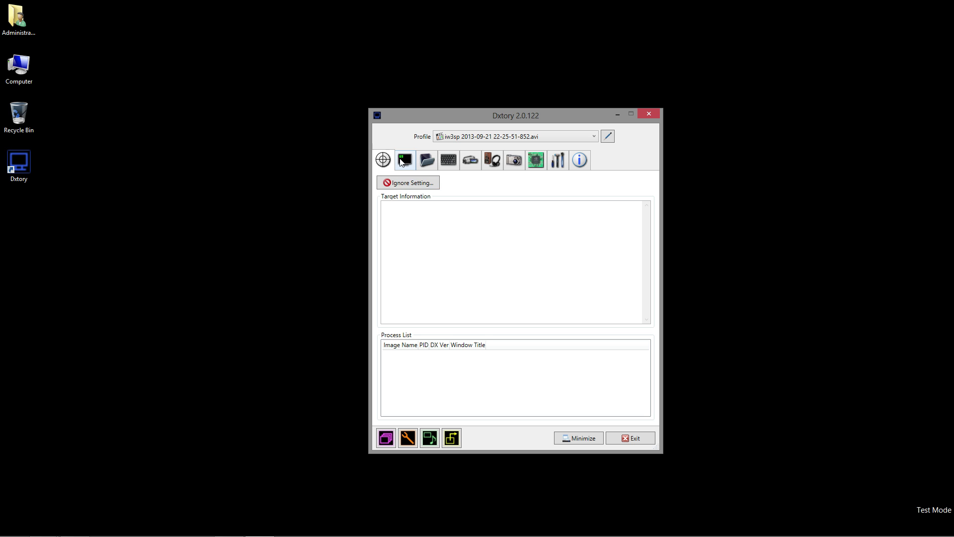
click(433, 186)
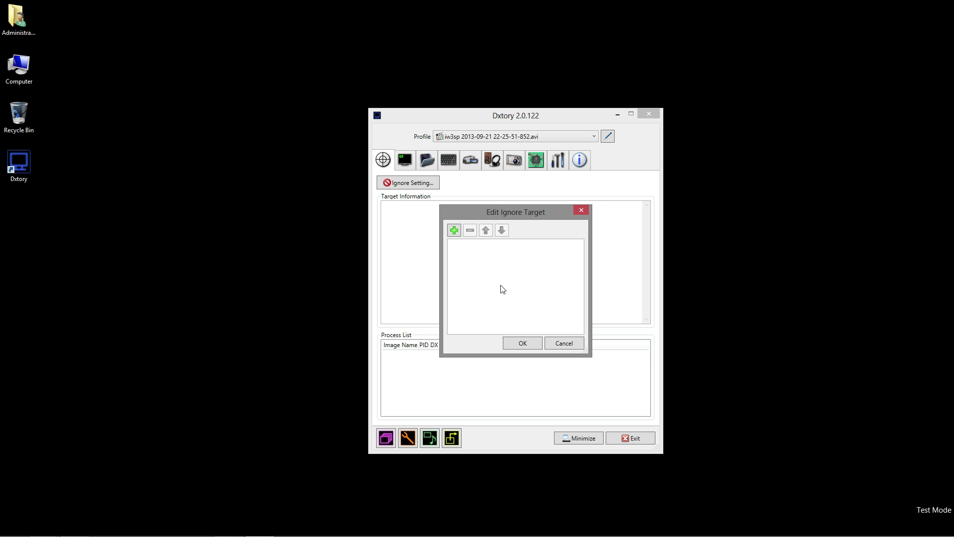
click(565, 344)
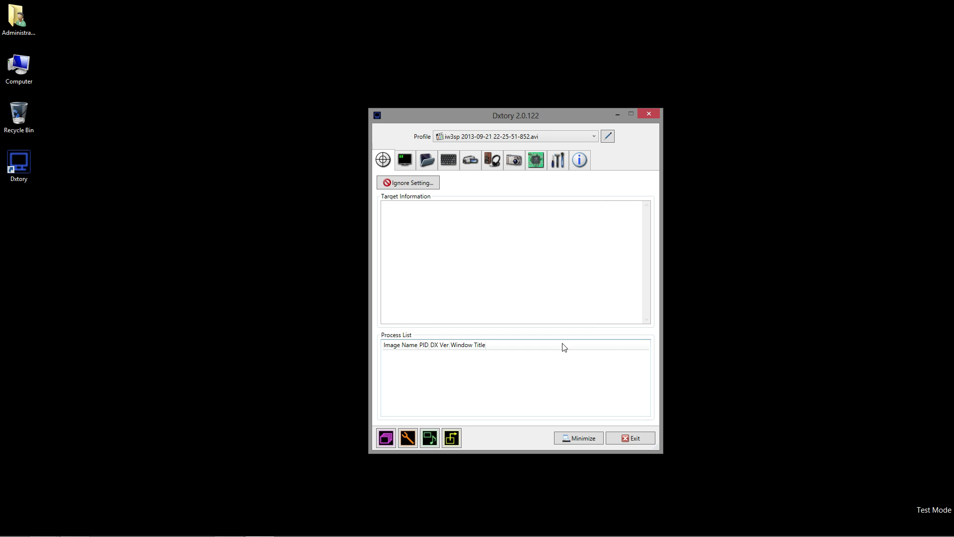
click(404, 160)
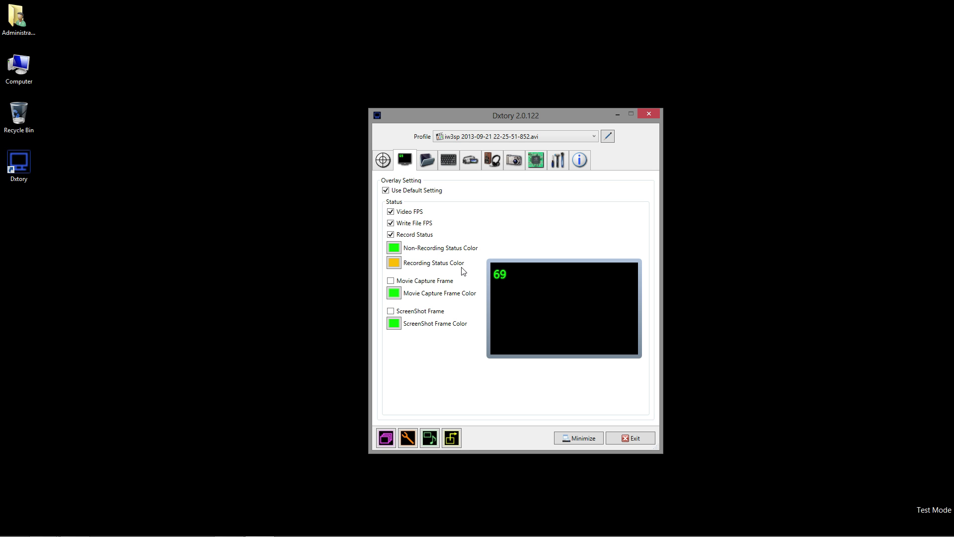
Add the RAID (D:) drive as the folder to save movies.
click(428, 167)
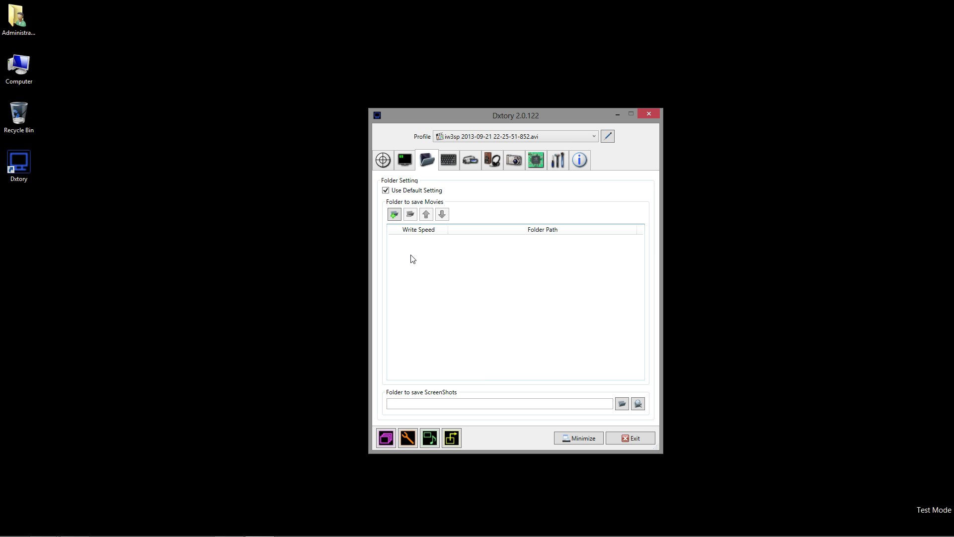
click(395, 215)
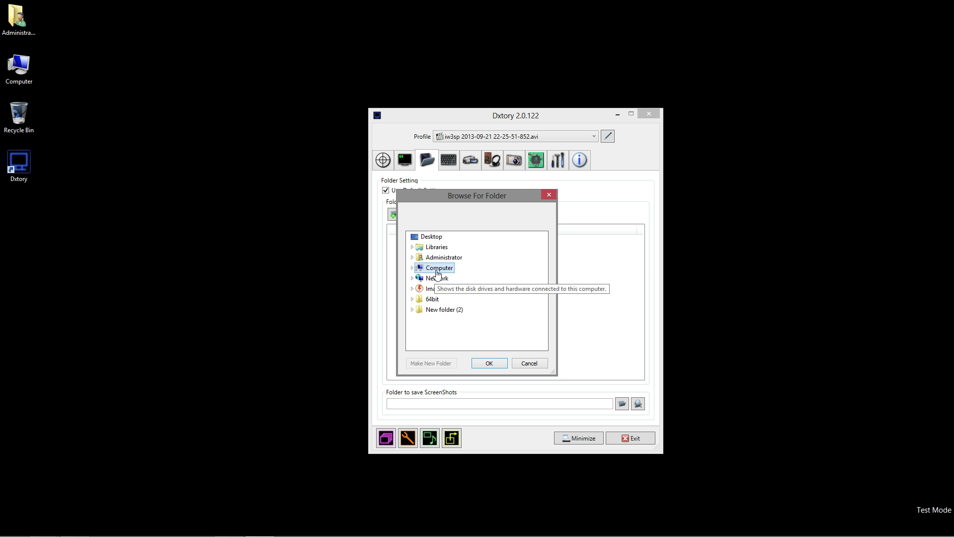
double_click(437, 272)
double_click(438, 289)
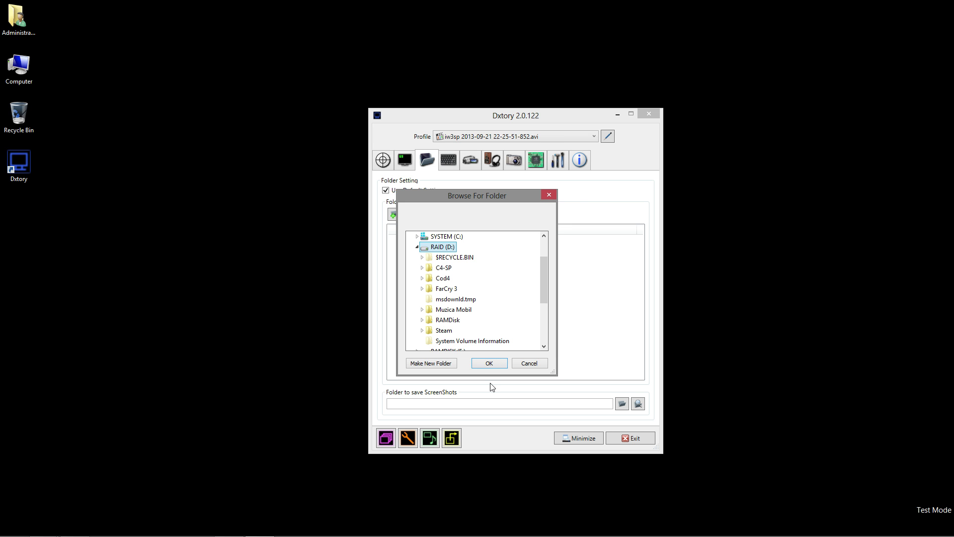
click(486, 364)
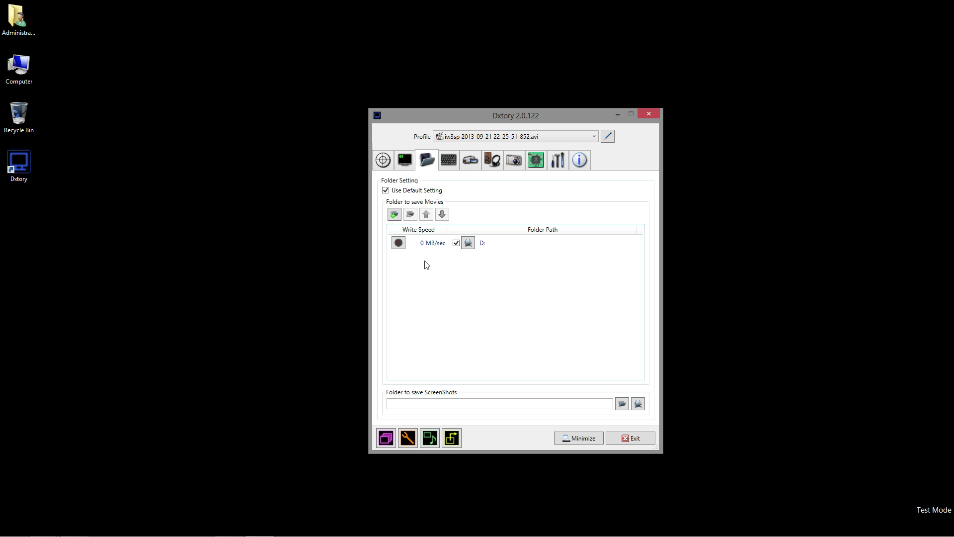
Benchmark the D: movie folder's write speed with a 1000 MB write size and accept the result.
click(399, 243)
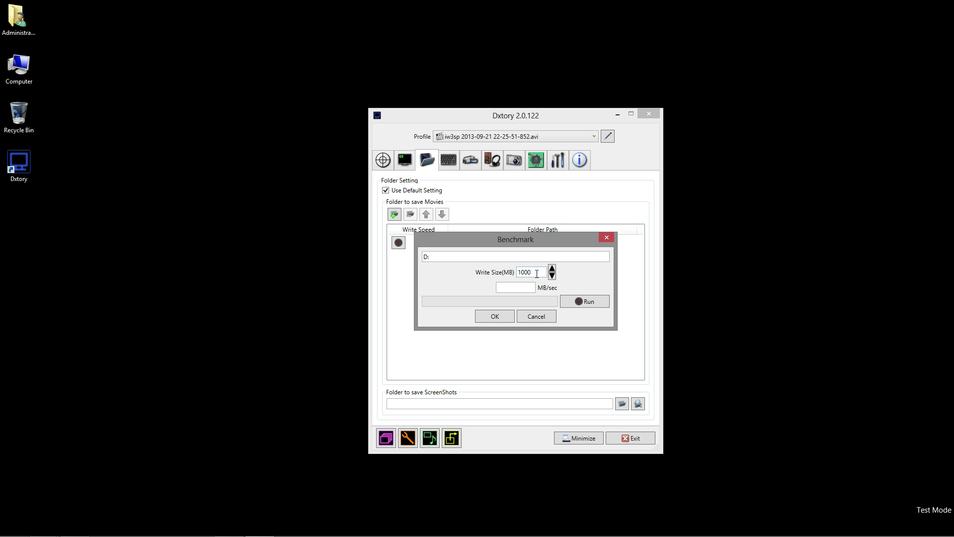
click(584, 302)
click(521, 316)
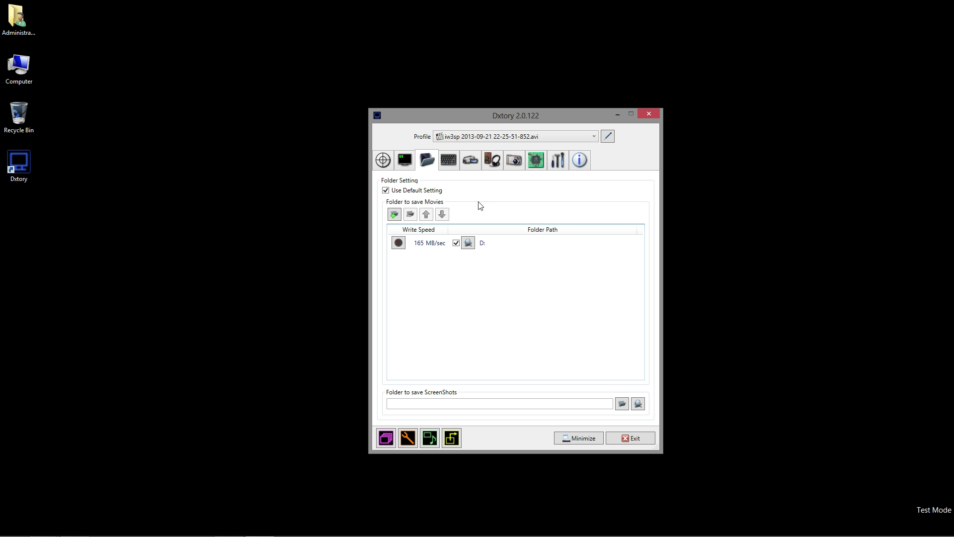
Examine the hotkey settings and the format options of the Dxtory Video Codec.
click(449, 163)
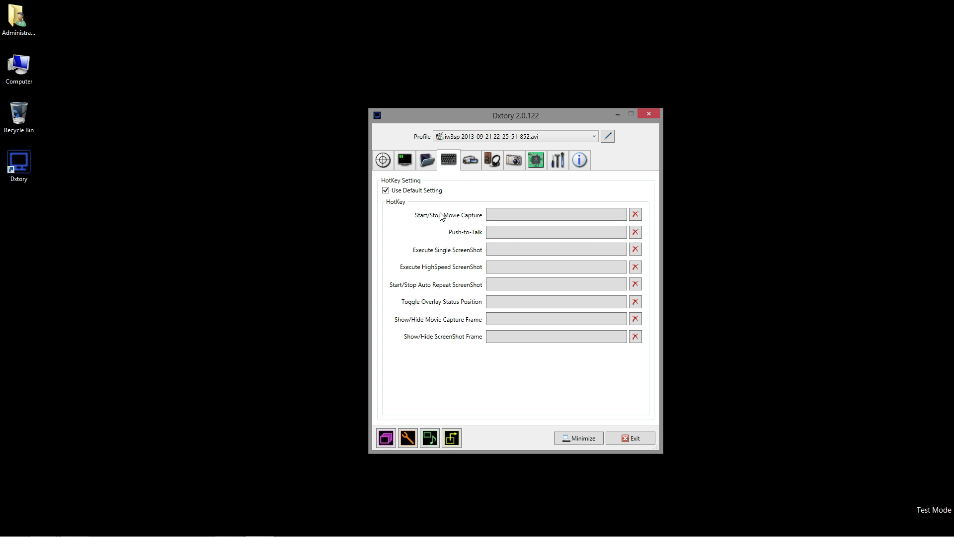
click(468, 159)
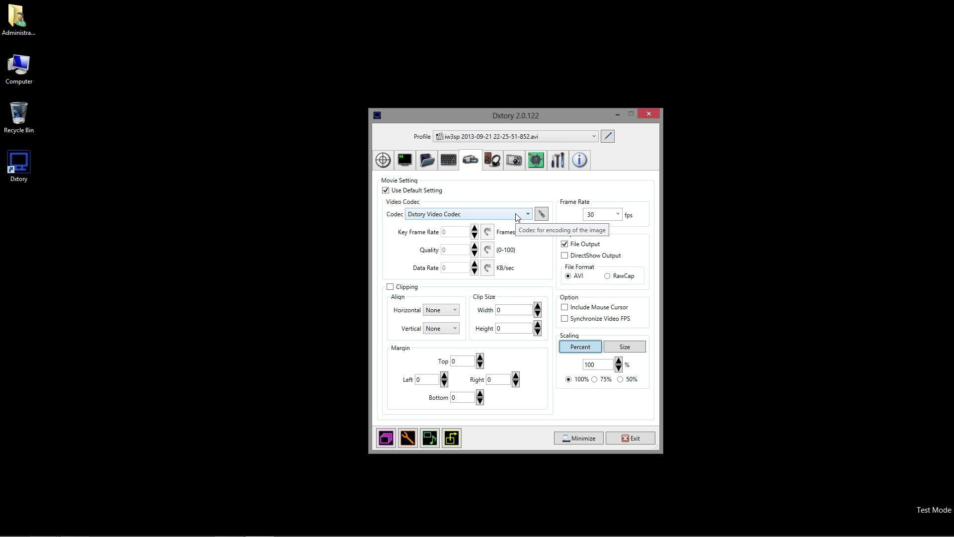
click(546, 216)
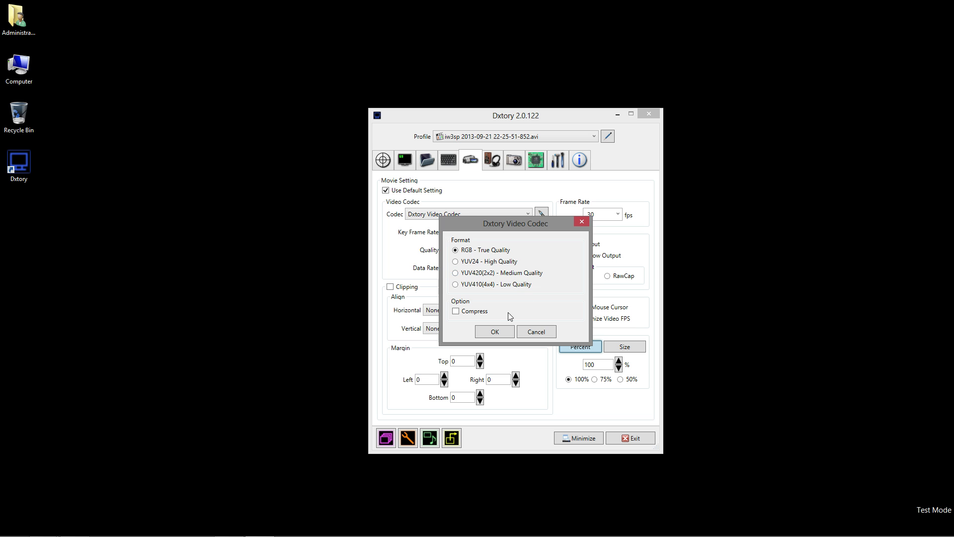
click(540, 333)
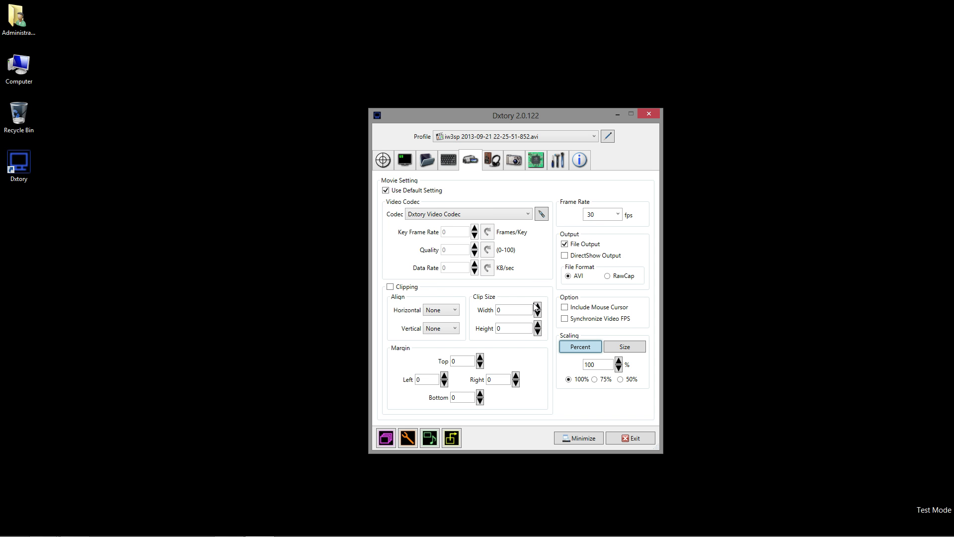
Choose the x264vfw - H.264/MPEG-4 AVC codec and configure it with the Ultrafast preset and Single pass - lossless rate control.
click(521, 215)
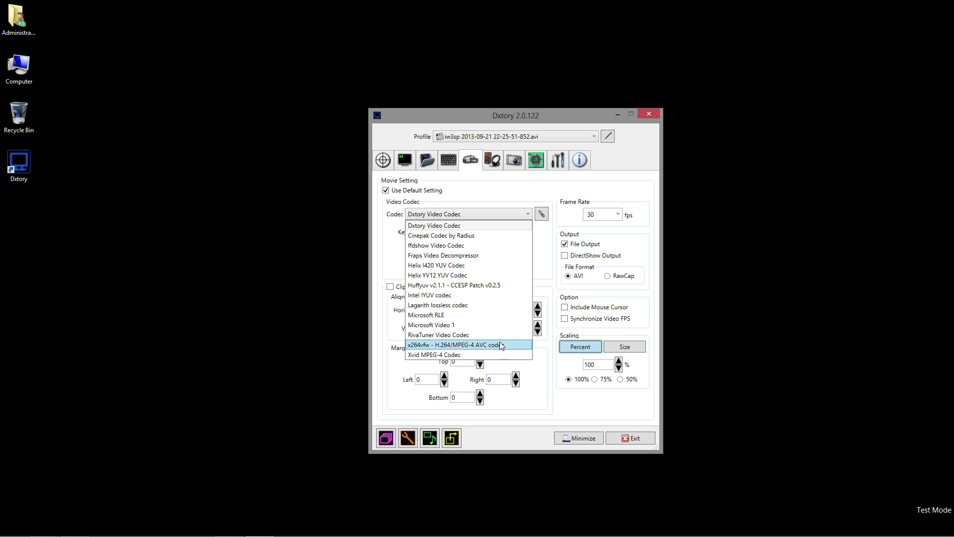
click(500, 348)
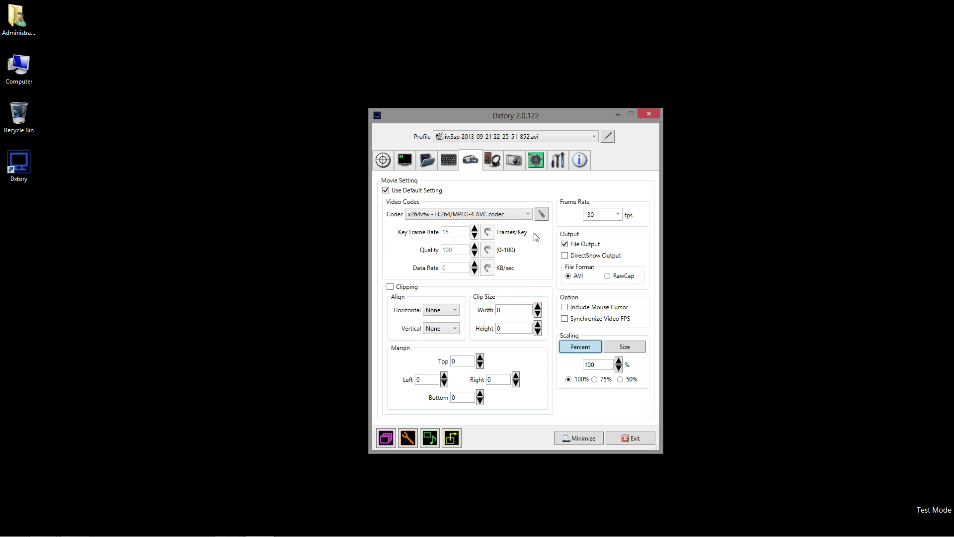
click(542, 215)
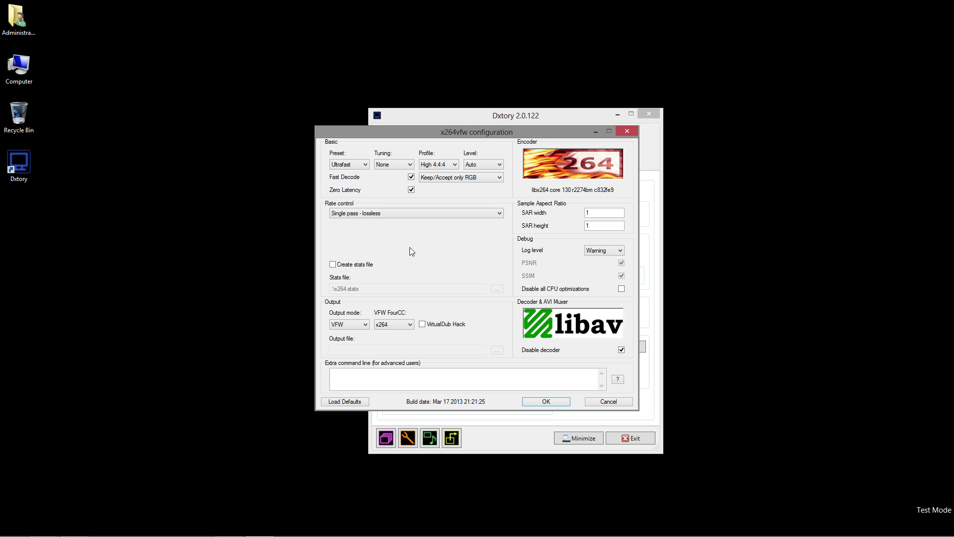
click(356, 162)
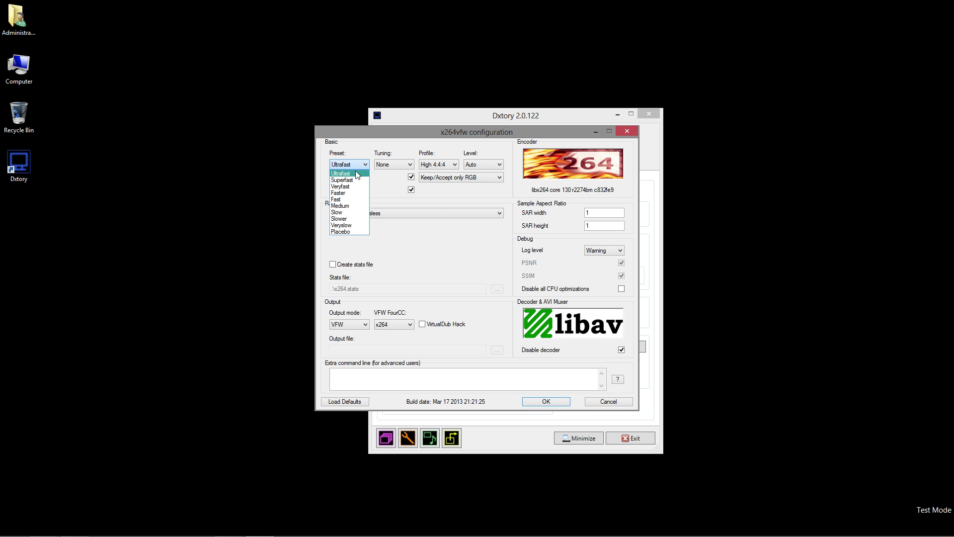
click(356, 174)
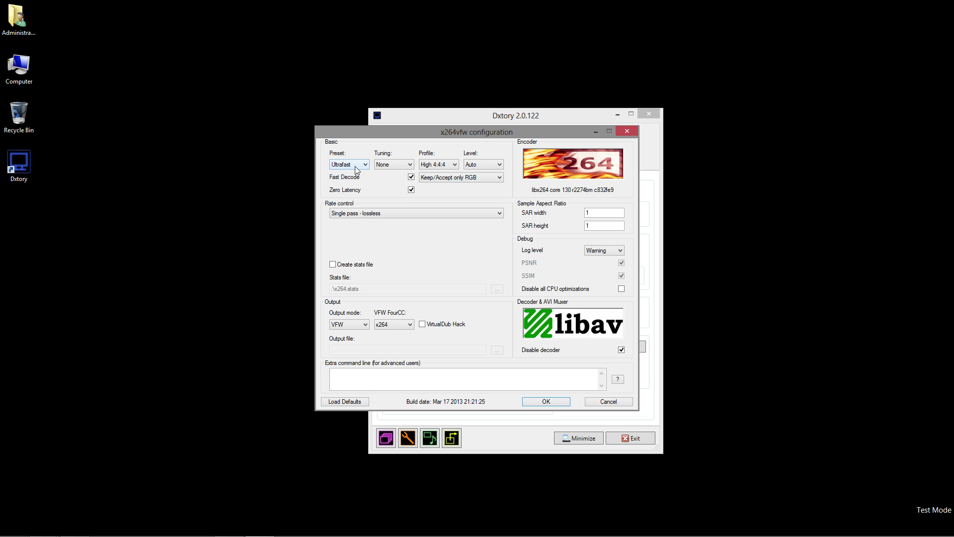
click(381, 217)
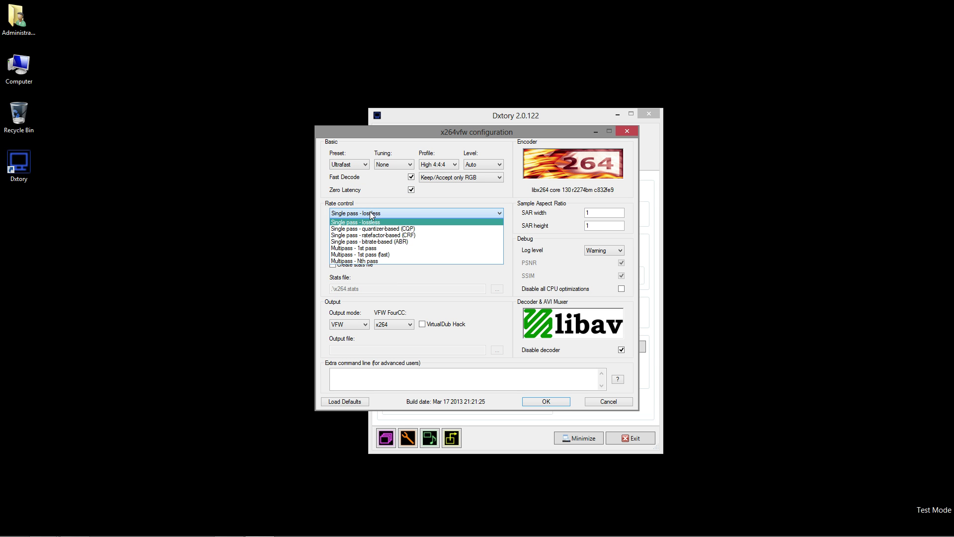
click(385, 222)
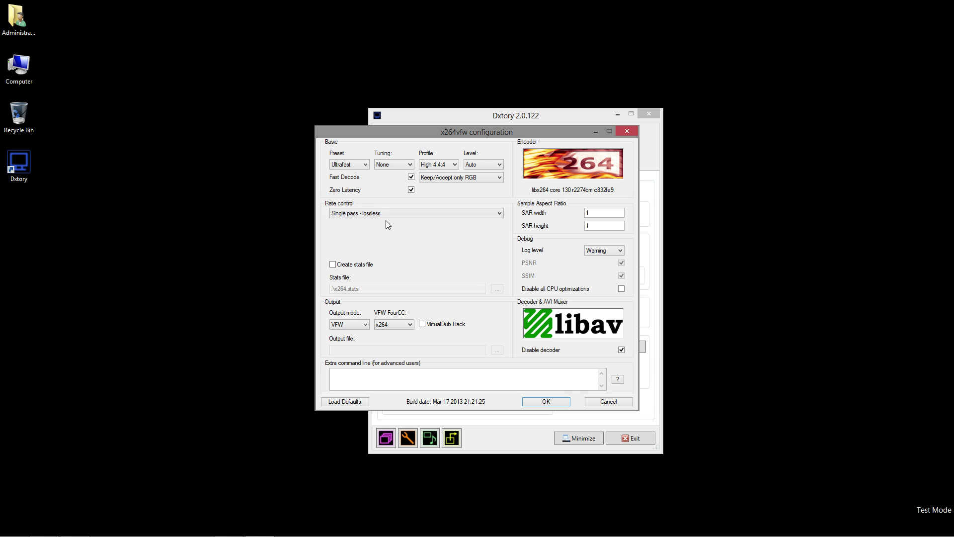
click(364, 160)
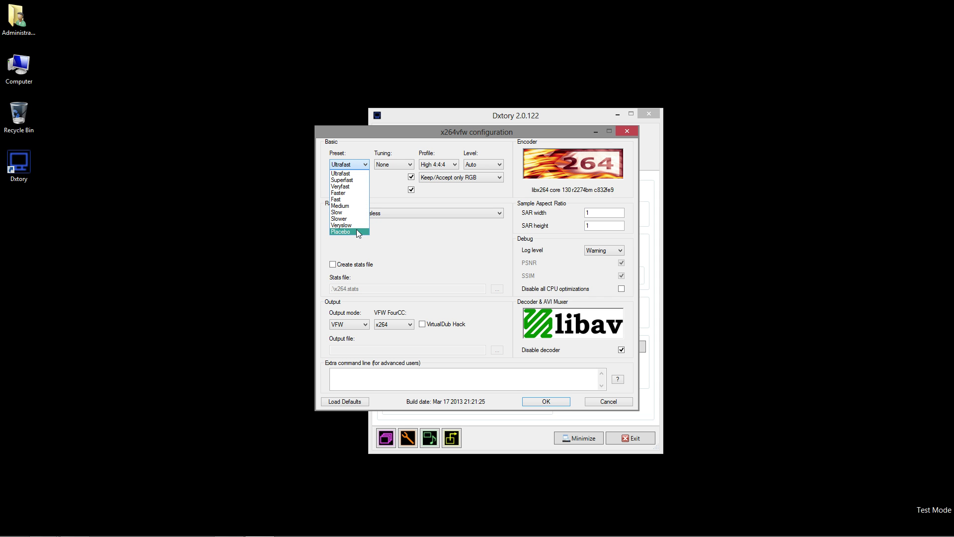
click(387, 243)
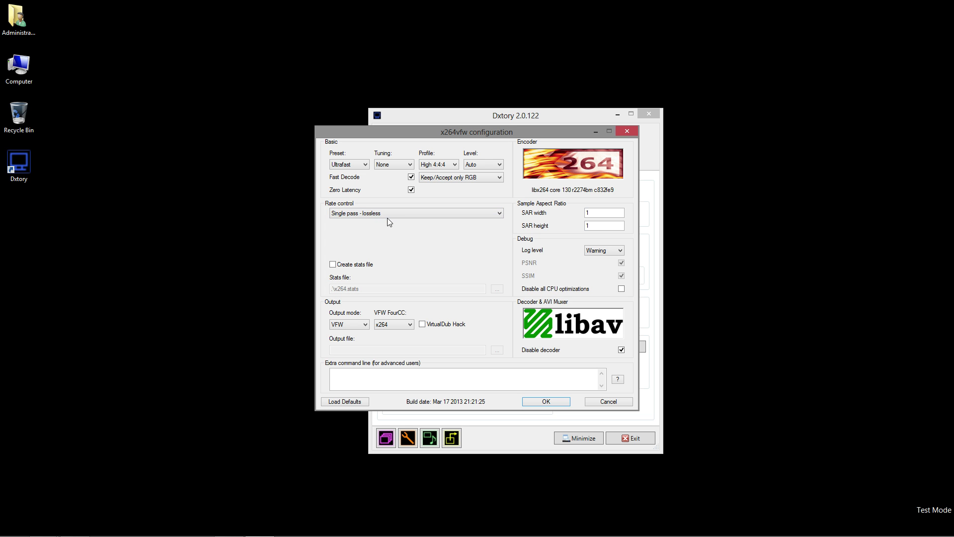
Set the x264vfw profile to Auto and the colorspace to Convert to YUV 4:2:0.
click(400, 169)
click(443, 166)
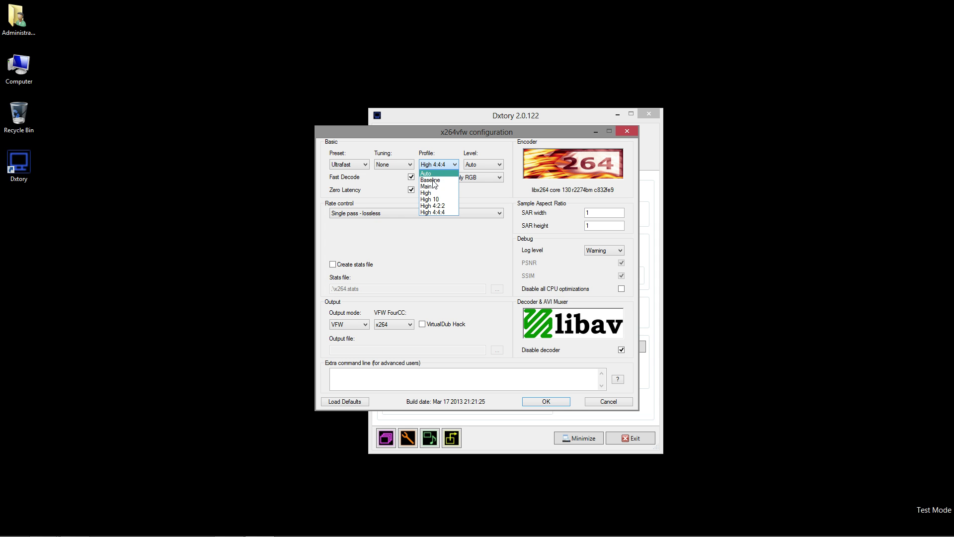
click(435, 174)
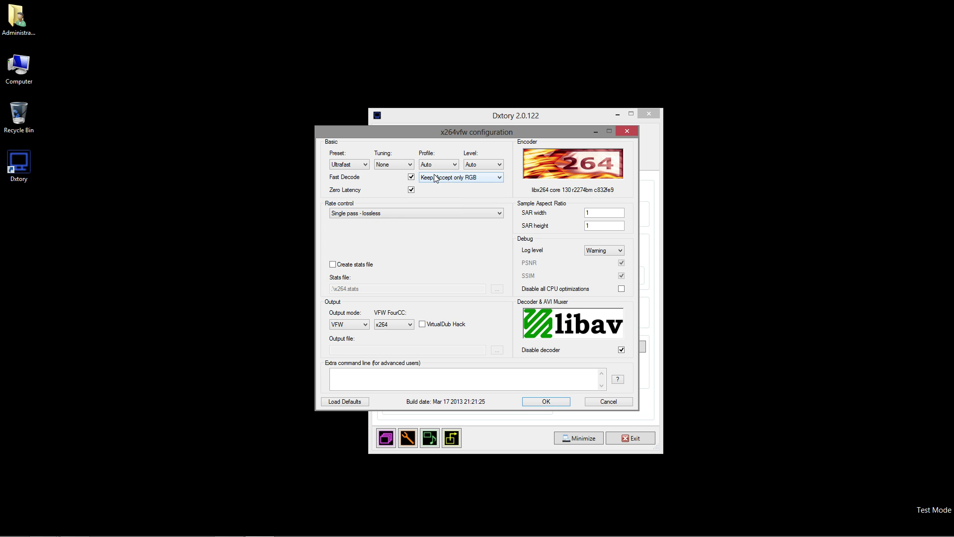
click(489, 167)
click(465, 179)
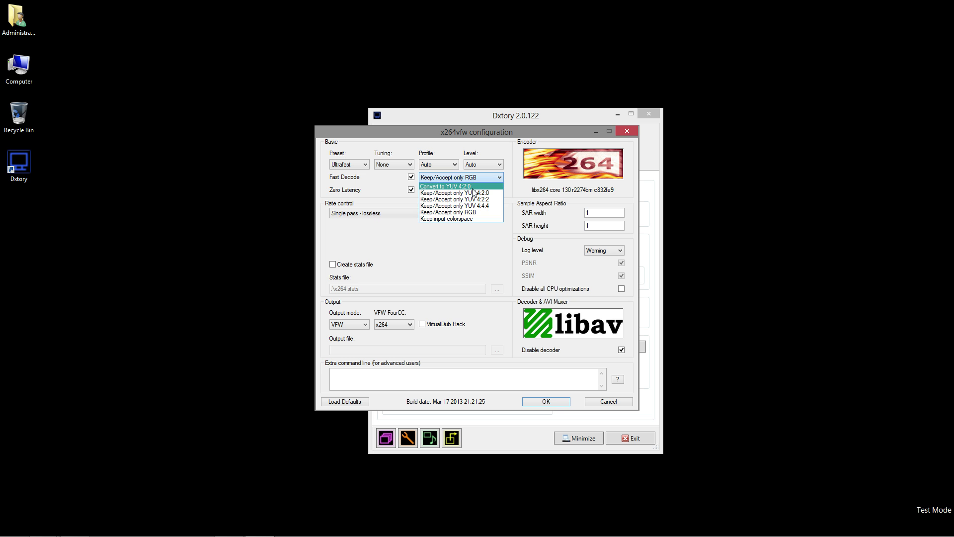
click(474, 184)
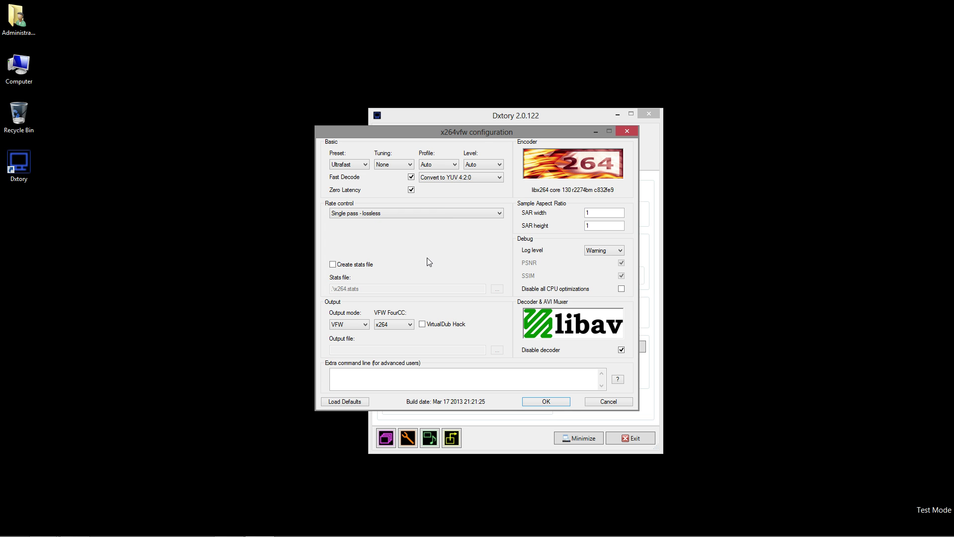
Try the High 4:4:4 profile with level 5.2 and the Keep/Accept only RGB colorspace in the x264vfw configuration.
click(439, 162)
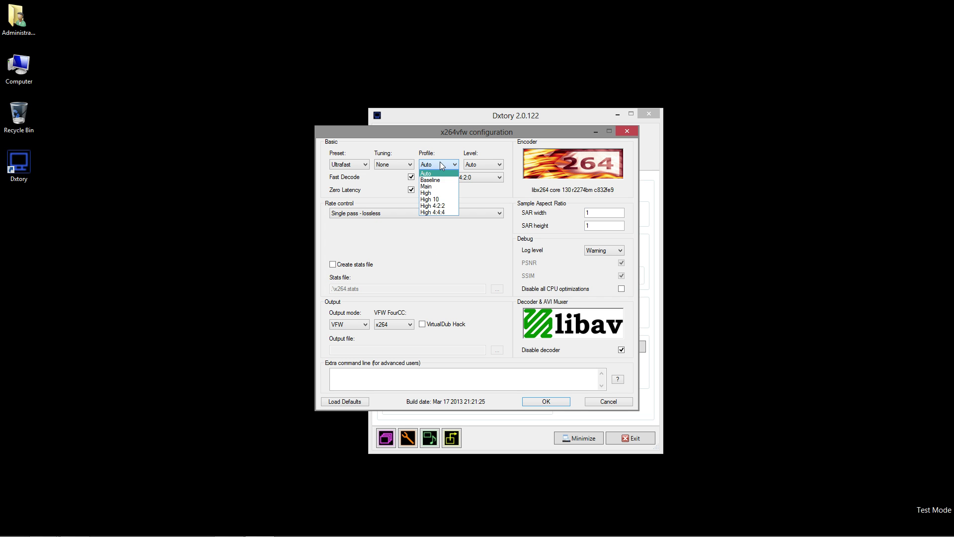
click(440, 213)
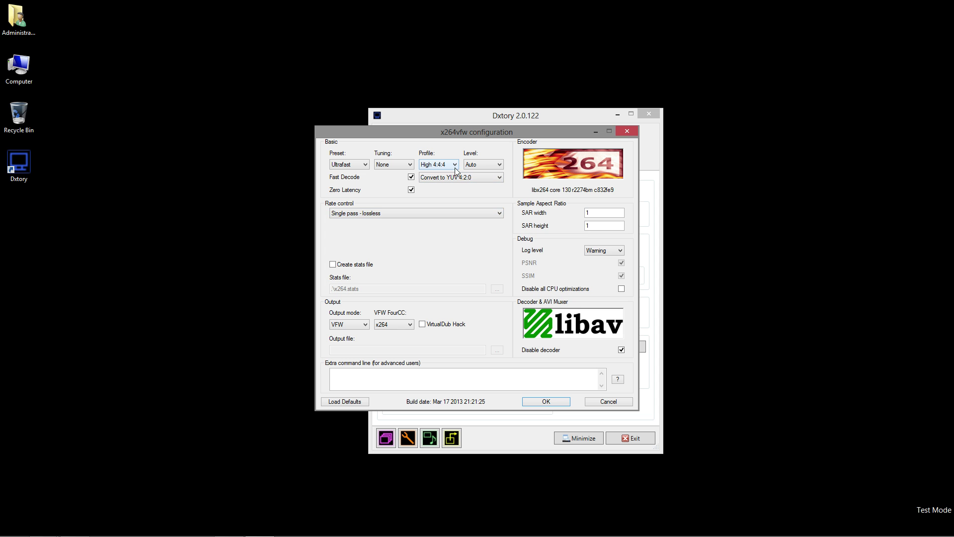
click(501, 165)
double_click(500, 165)
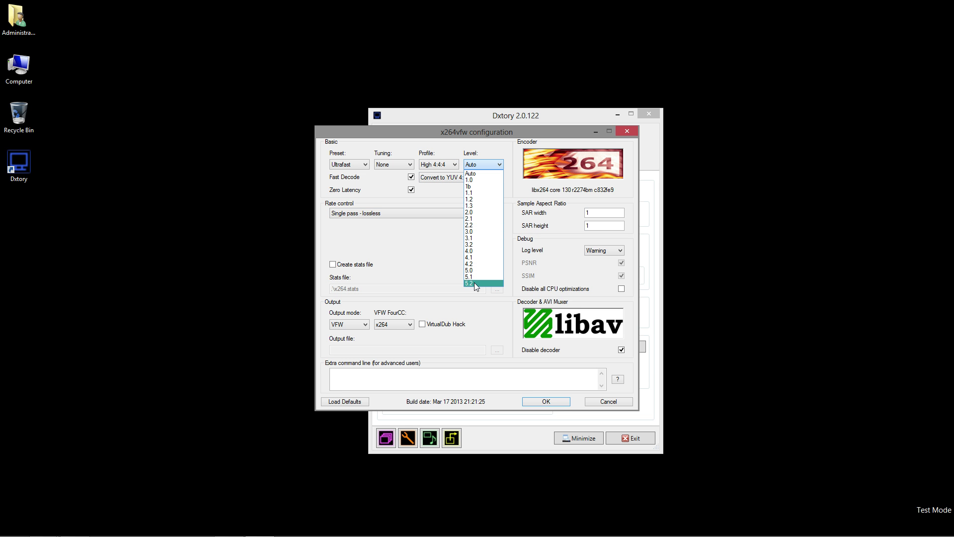
click(474, 282)
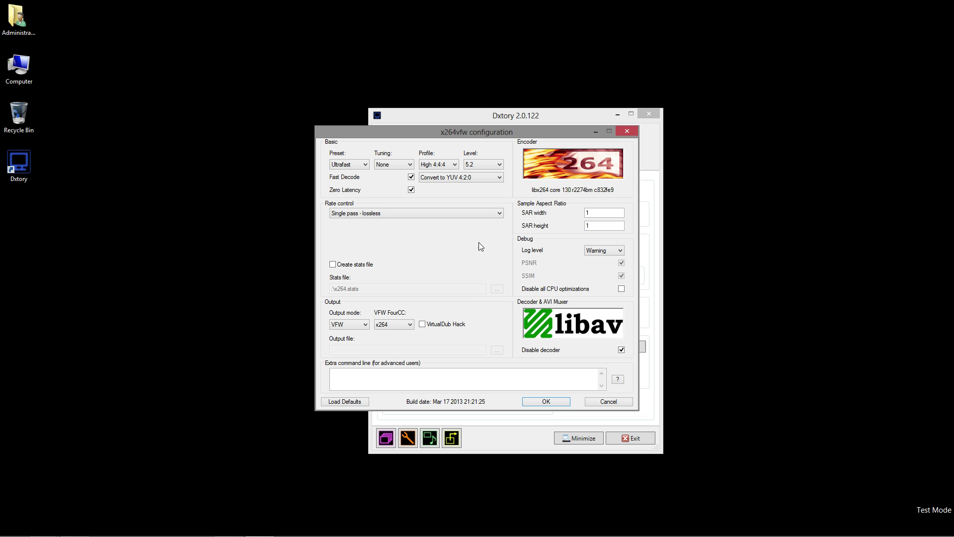
click(489, 178)
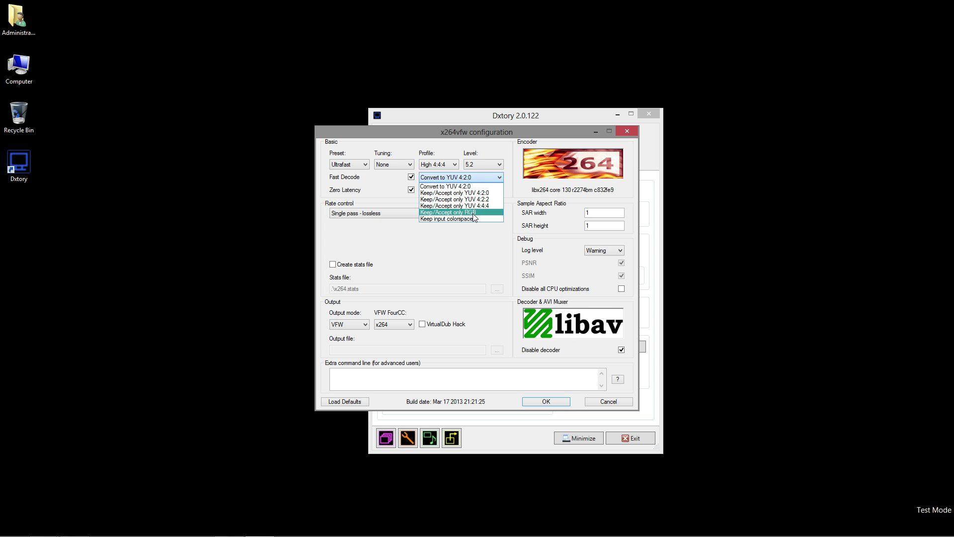
click(472, 213)
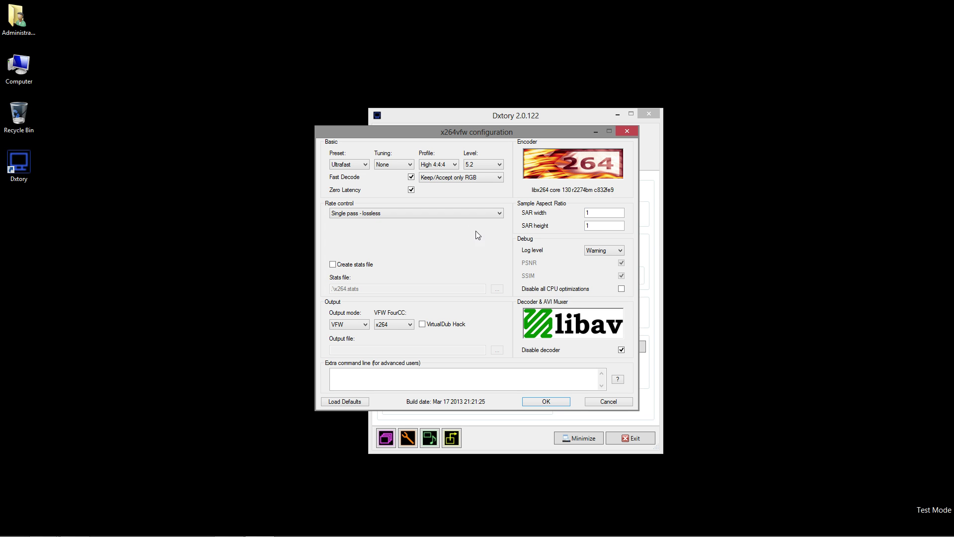
Set the x264vfw colorspace to Convert to YUV 4:2:0, with profile and level on Auto, and accept the configuration.
click(461, 181)
click(463, 187)
click(454, 164)
click(453, 177)
click(474, 164)
click(472, 171)
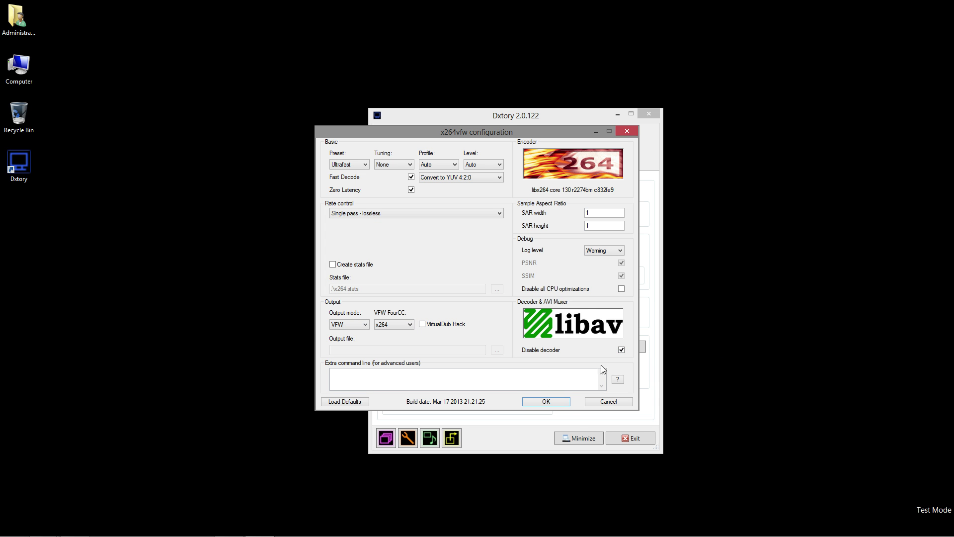
click(558, 404)
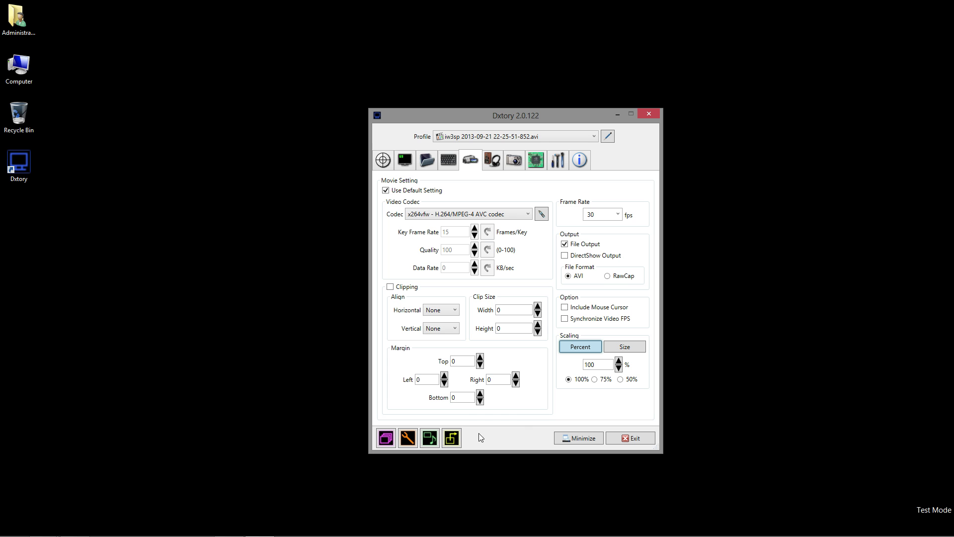
Try a movie frame rate of 25 fps and return it to 30 fps.
click(598, 218)
text(25)
key(BackSpace)
key(BackSpace)
text(30)
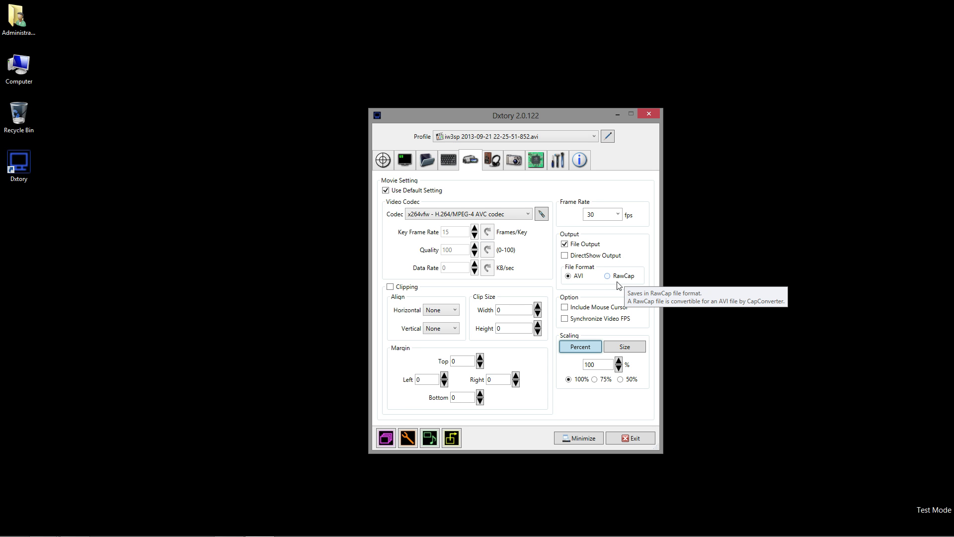
Check the movie save folder against the movie file format options and open the RawCap converter.
click(431, 166)
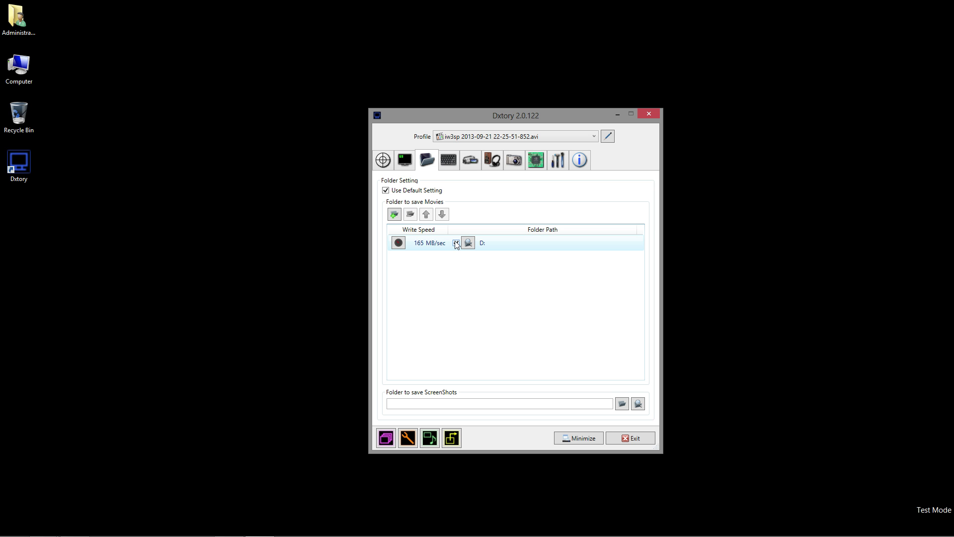
click(475, 159)
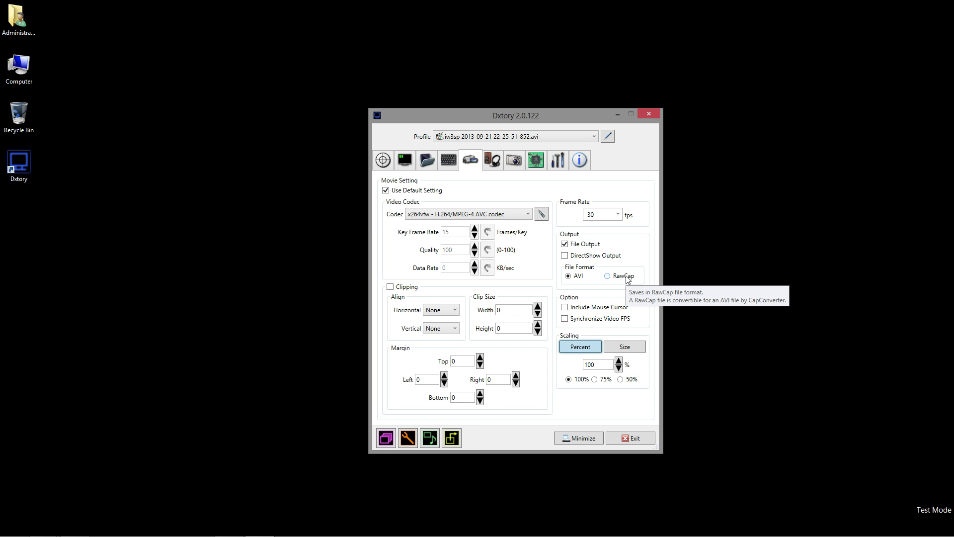
click(385, 439)
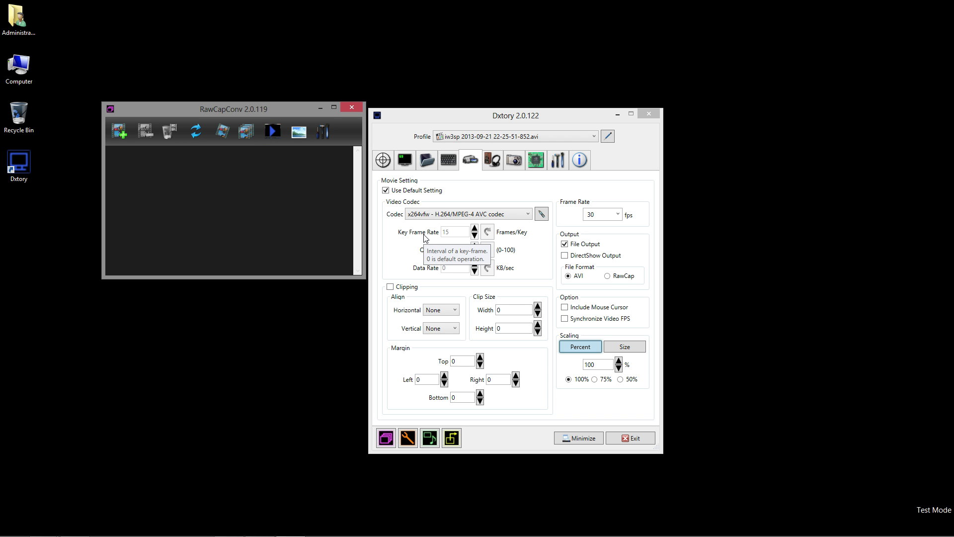
Close the RawCap converter and check the clipping alignment, clip size and frame rate options of the movie settings.
click(352, 107)
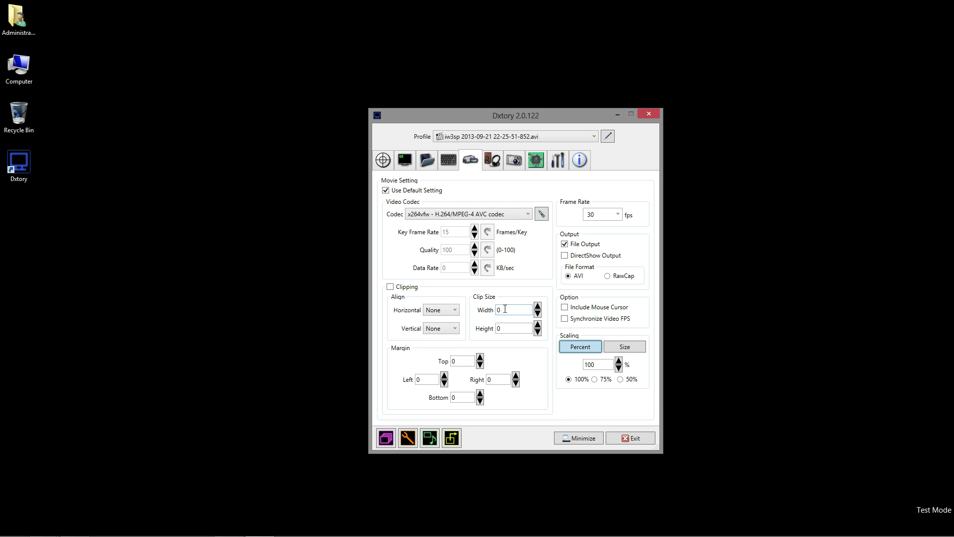
click(449, 310)
click(450, 312)
double_click(511, 327)
double_click(524, 309)
click(592, 215)
Try movie scaling by percent with 66 and by size, and return the scaling to 100 percent.
click(577, 351)
click(626, 350)
click(598, 350)
click(638, 379)
click(598, 366)
drag(598, 367, 563, 366)
text(66)
click(624, 348)
click(607, 362)
double_click(607, 363)
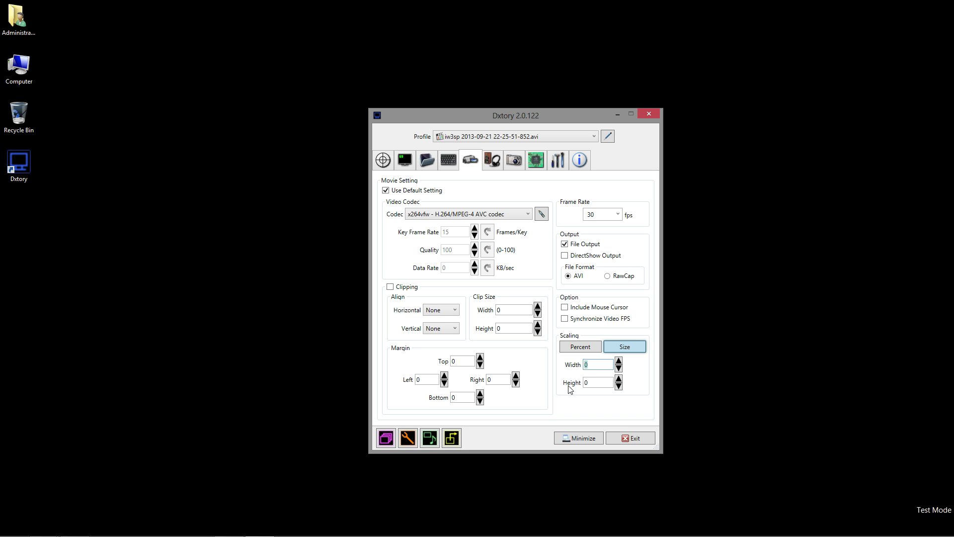
click(586, 348)
click(583, 380)
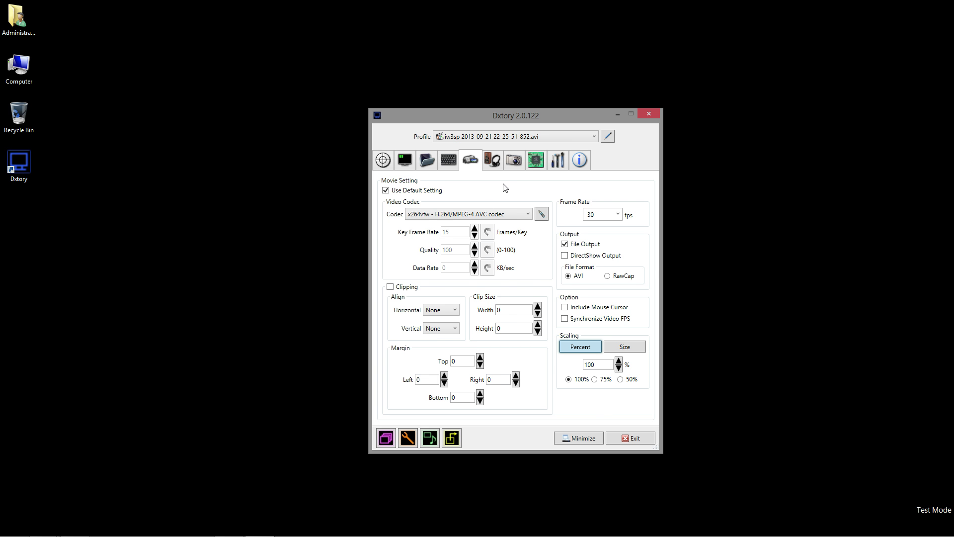
Set the first audio track to the Speakers device with the PCM codec at 48000 Hz, 16 bit, Stereo.
click(497, 164)
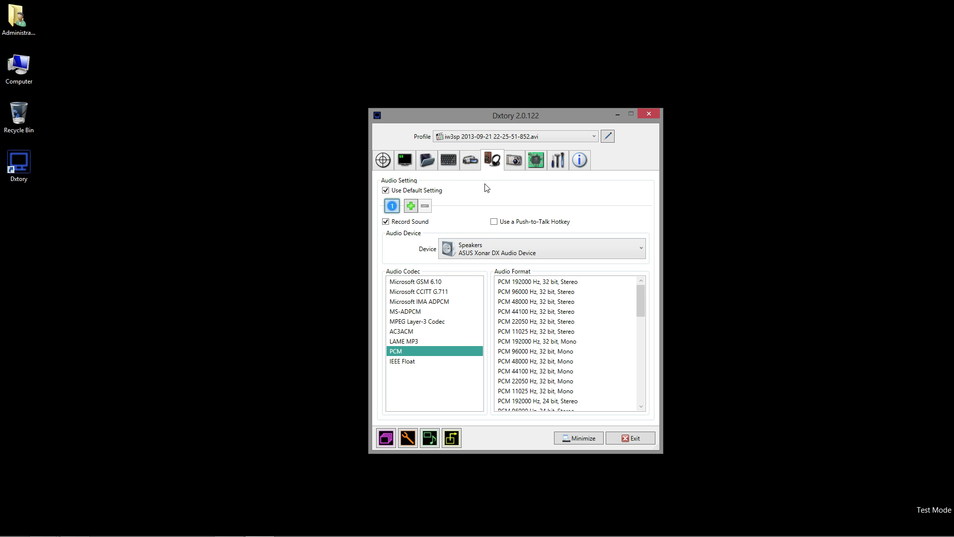
click(504, 254)
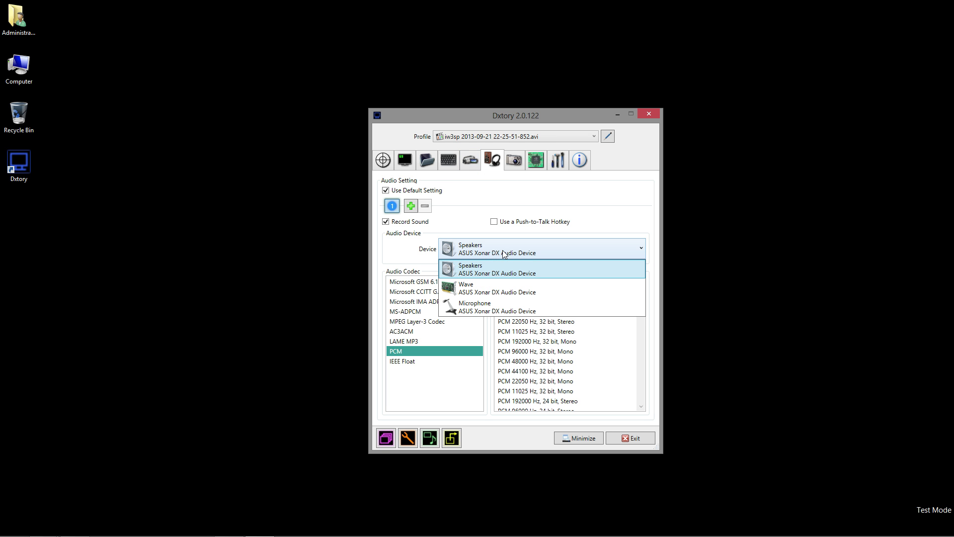
click(509, 267)
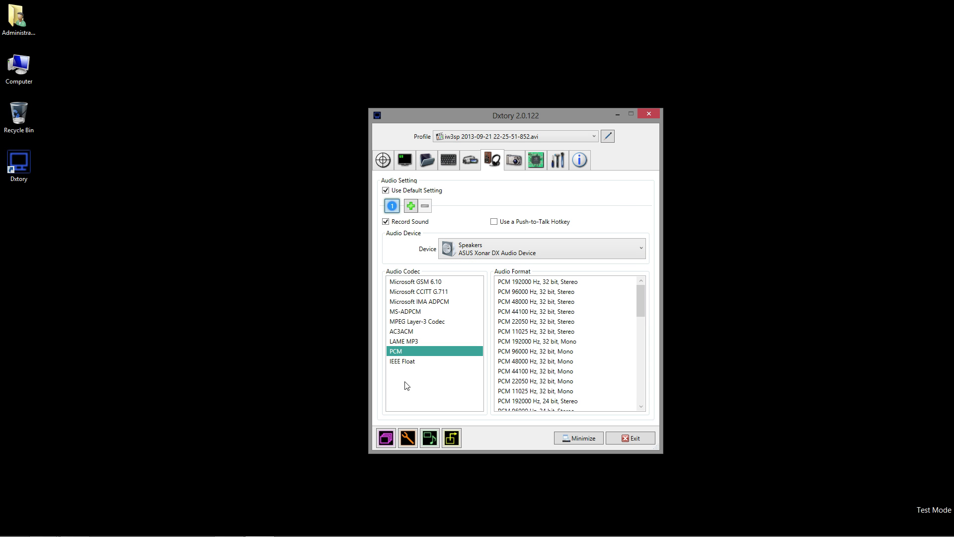
drag(642, 304, 643, 352)
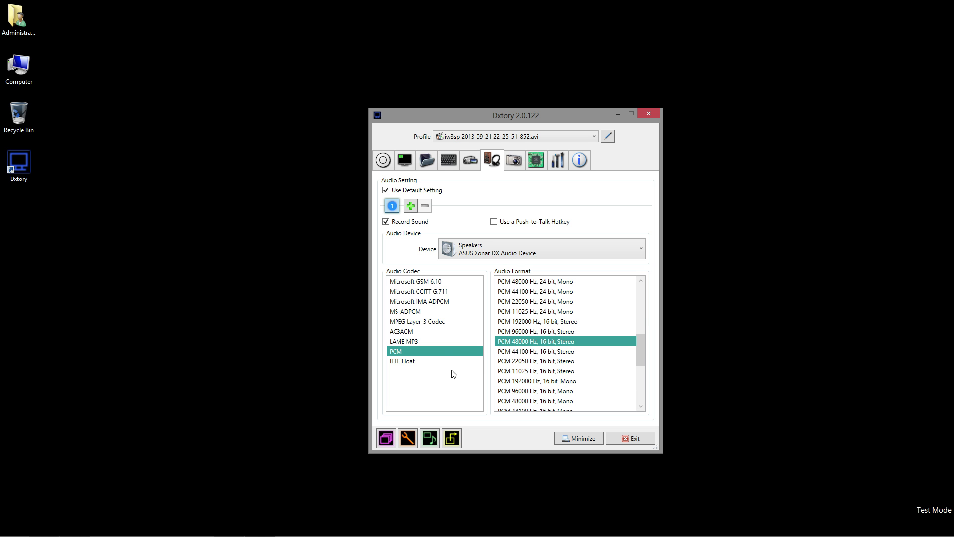
click(542, 351)
click(542, 341)
Try the IEEE Float codec at 96000 Hz and 48000 Hz, 32 bit, 7.1ch Surround, and return the audio codec to PCM.
click(417, 364)
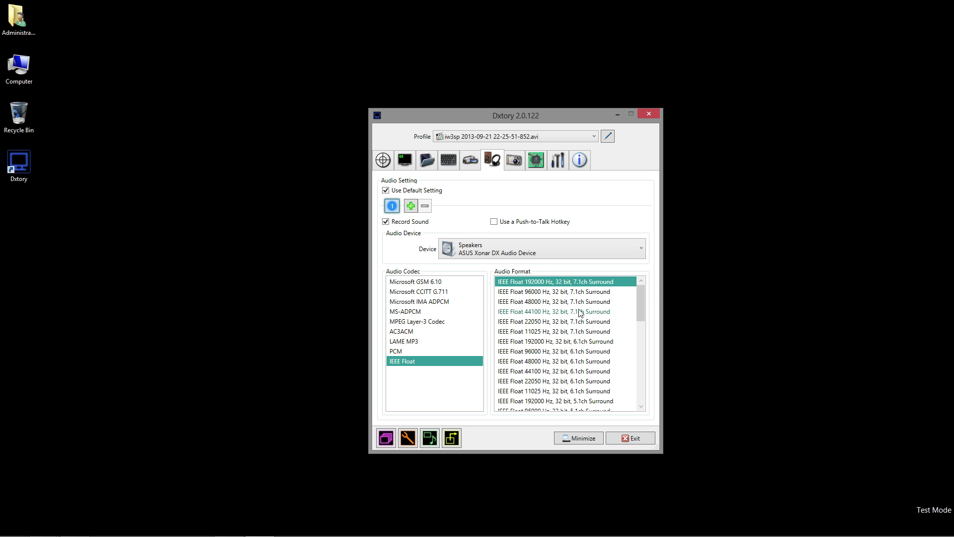
click(537, 321)
click(537, 292)
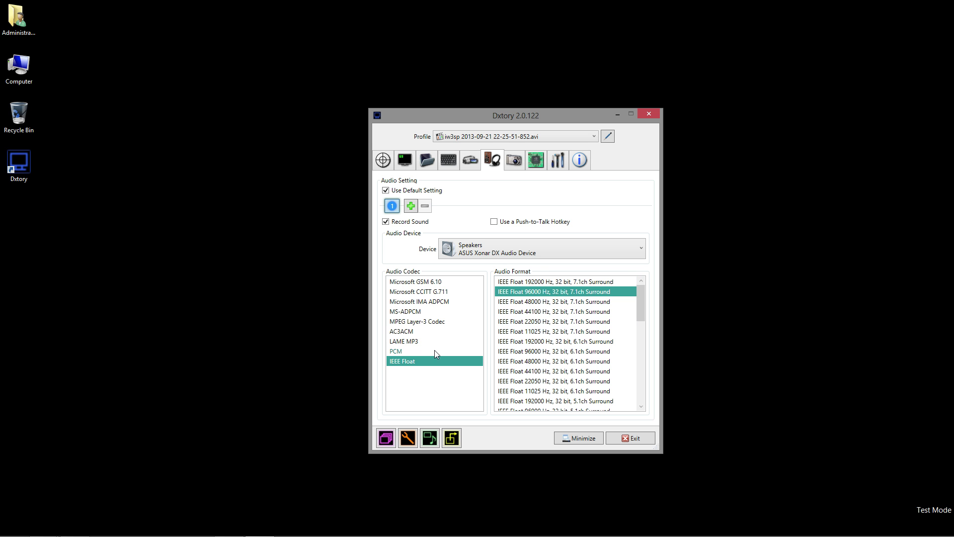
click(563, 302)
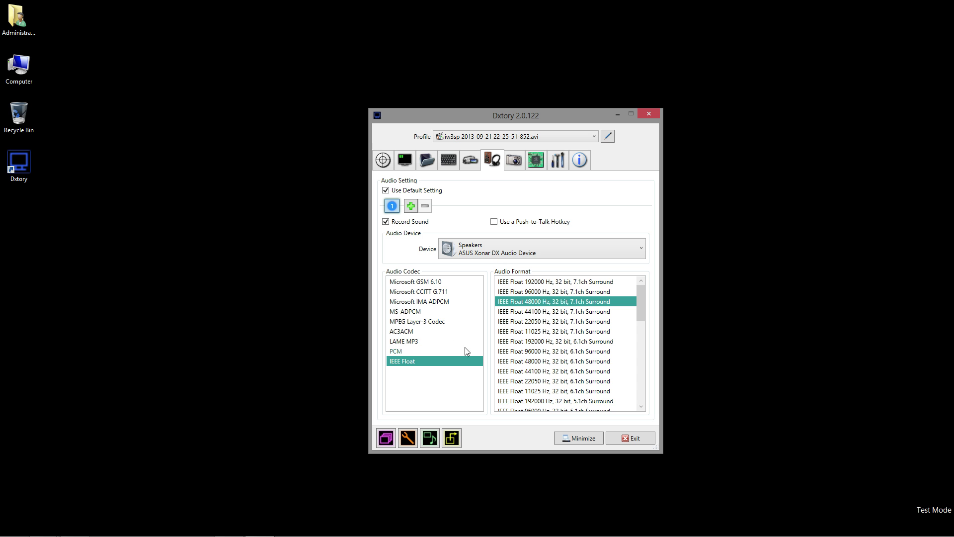
click(419, 341)
click(419, 350)
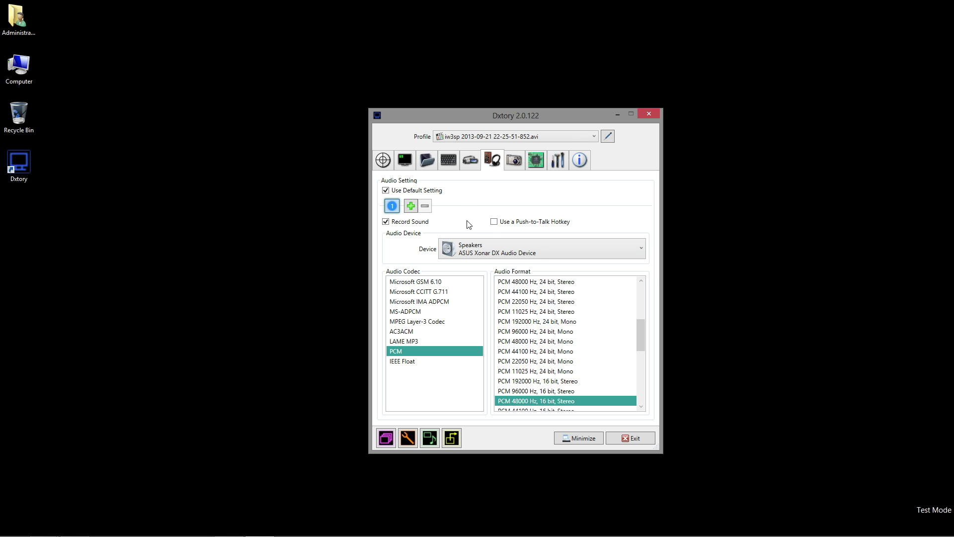
Add a second audio track that records the Microphone device, with the push-to-talk hotkey option off.
click(412, 208)
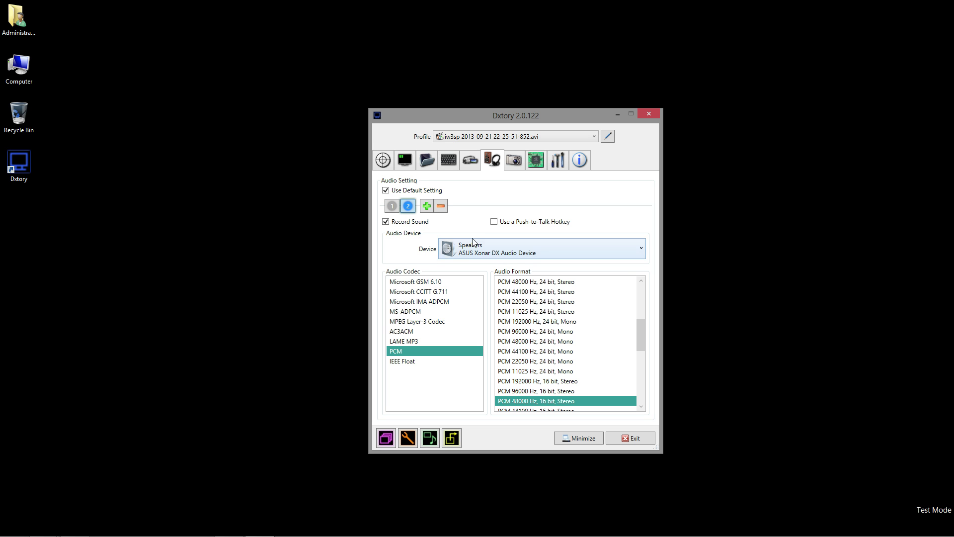
click(494, 222)
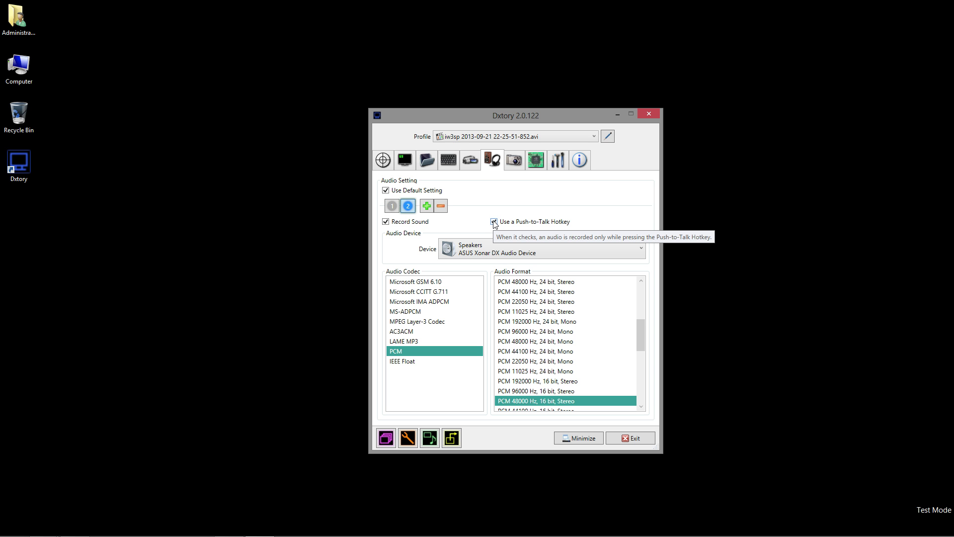
click(494, 221)
click(496, 249)
click(497, 307)
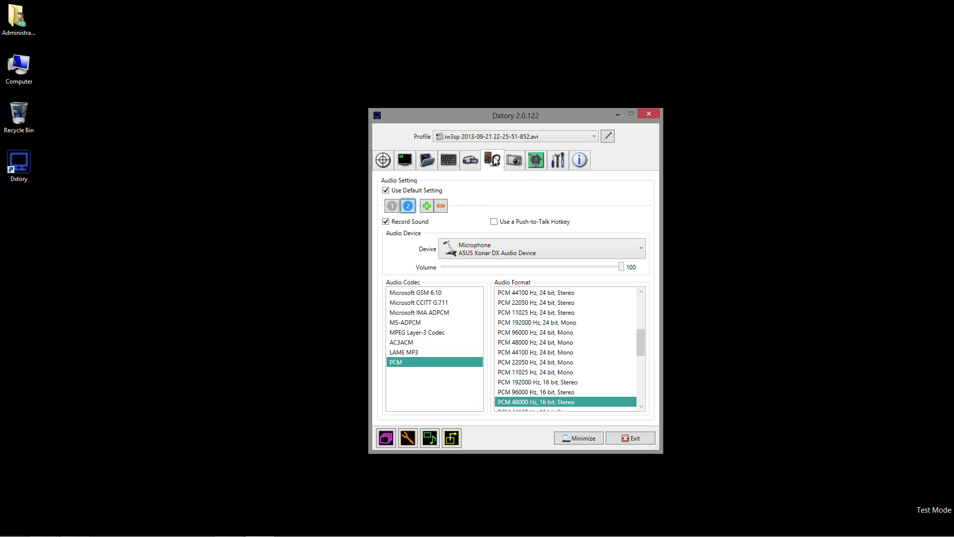
Look at the screenshot settings, then try 1 processing thread in the advanced settings and return it to 4.
click(509, 161)
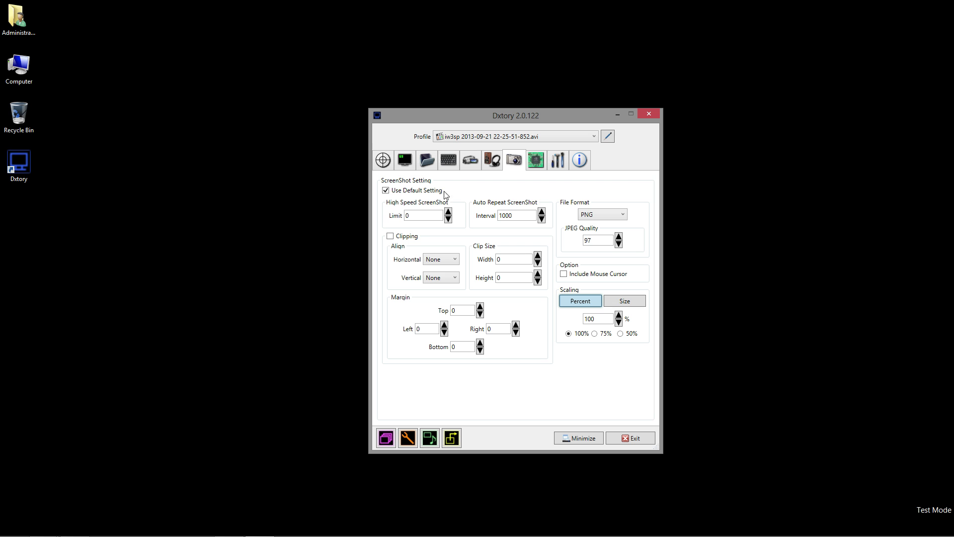
click(537, 165)
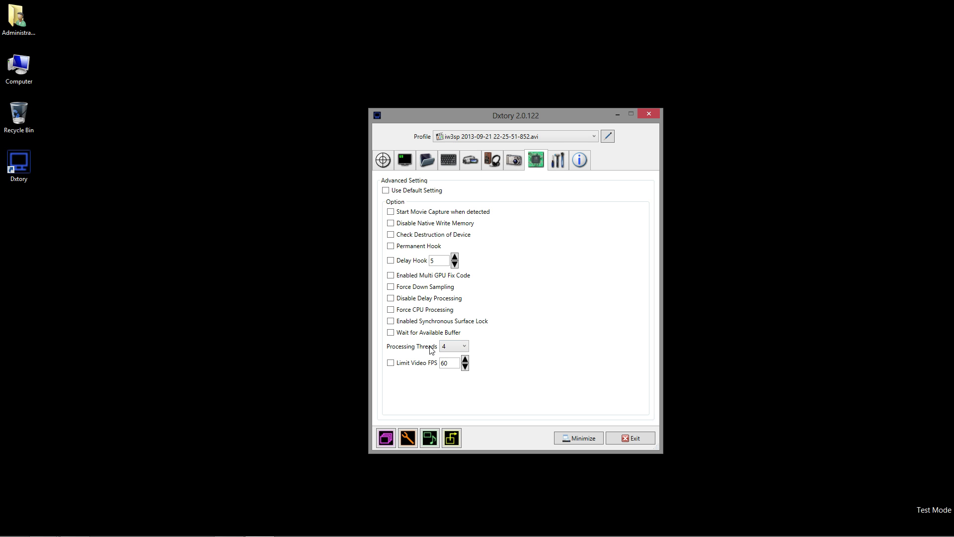
click(456, 350)
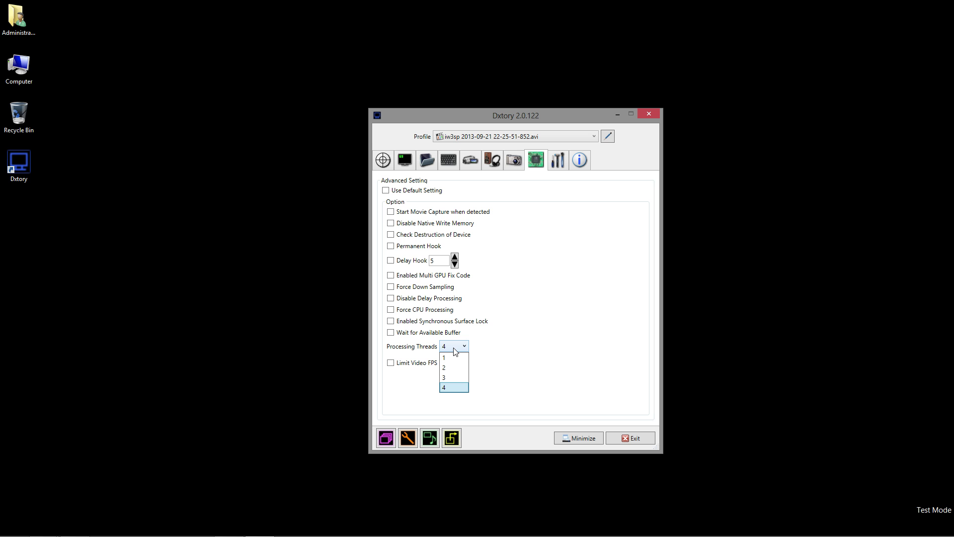
click(455, 348)
click(456, 348)
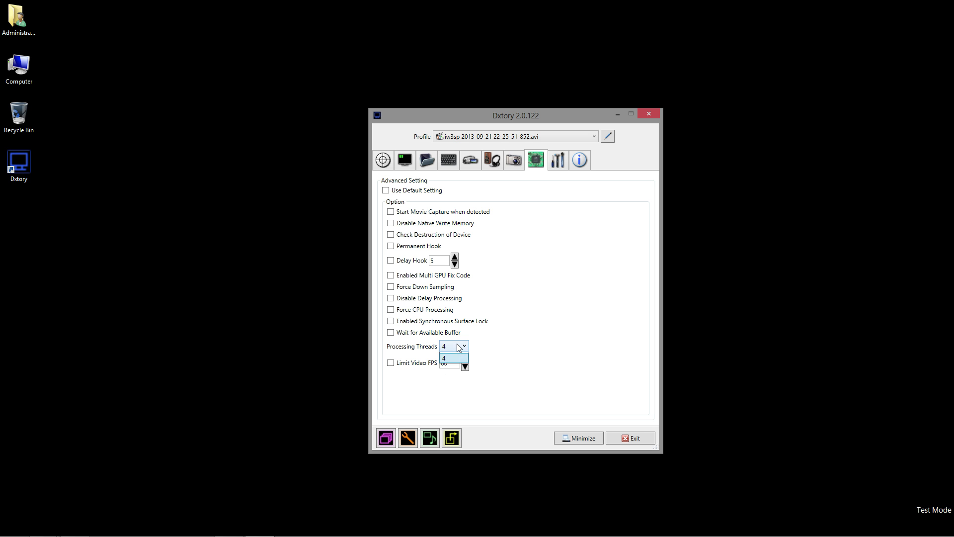
click(458, 357)
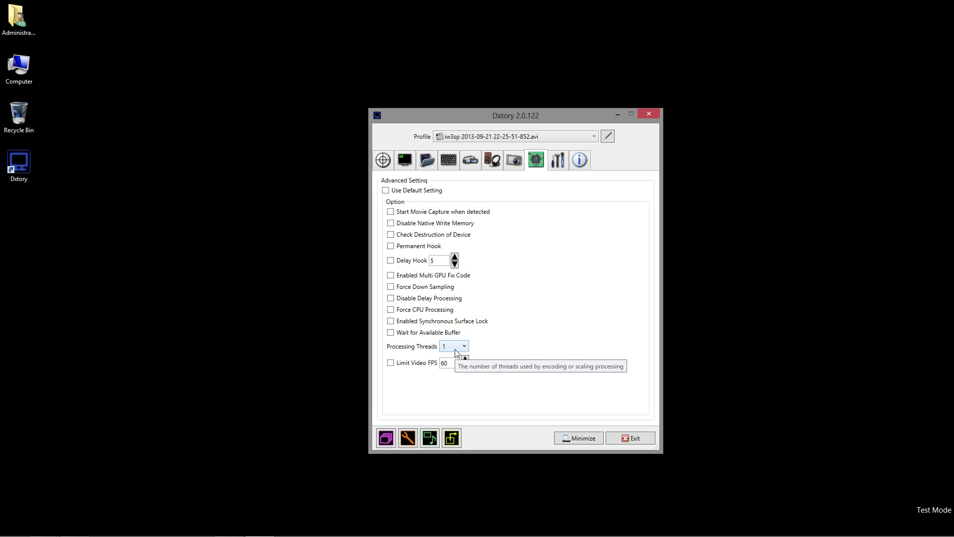
click(458, 352)
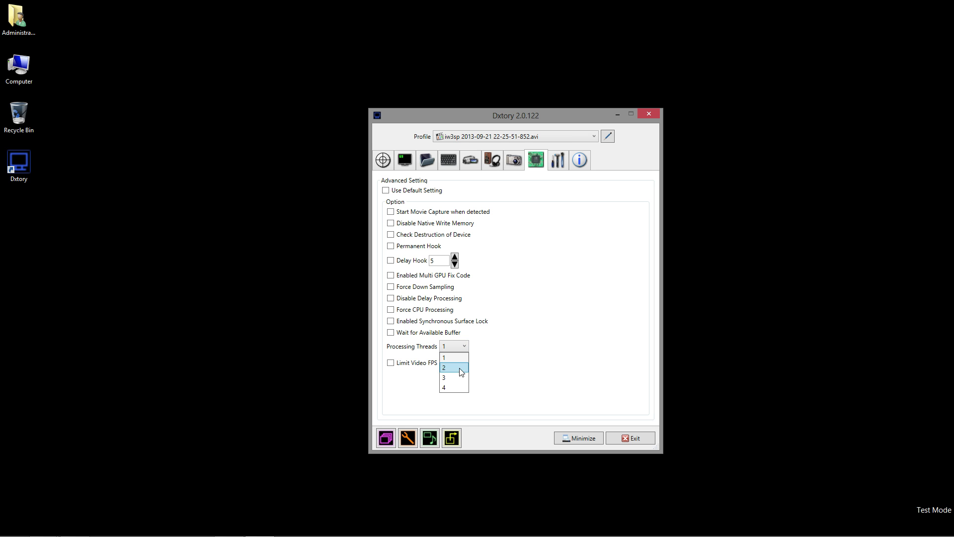
click(458, 388)
click(465, 351)
click(466, 351)
mouse_move(474, 325)
click(467, 325)
mouse_move(467, 325)
Review the target, overlay, folder and hotkey settings, and activate the Start/Stop Movie Capture hotkey field.
click(392, 166)
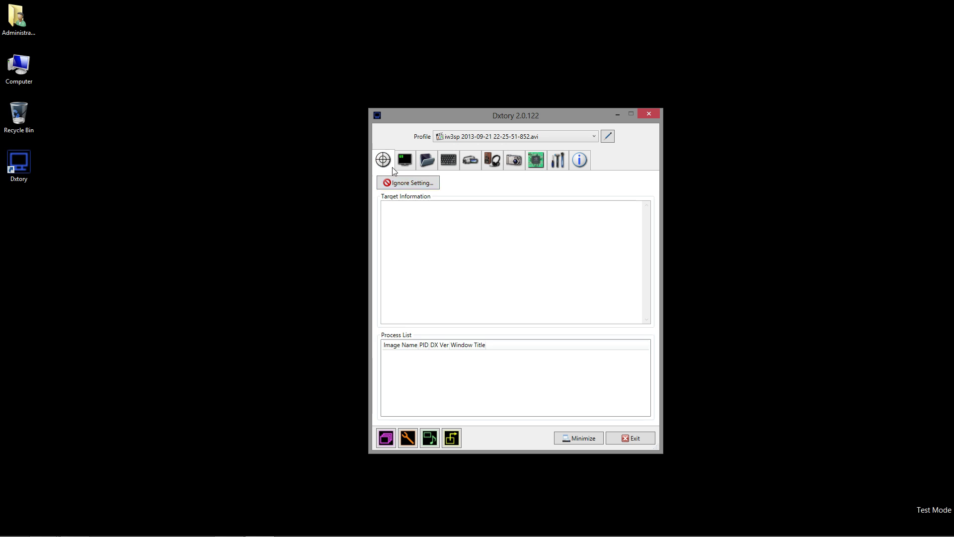
click(407, 164)
click(422, 169)
click(445, 167)
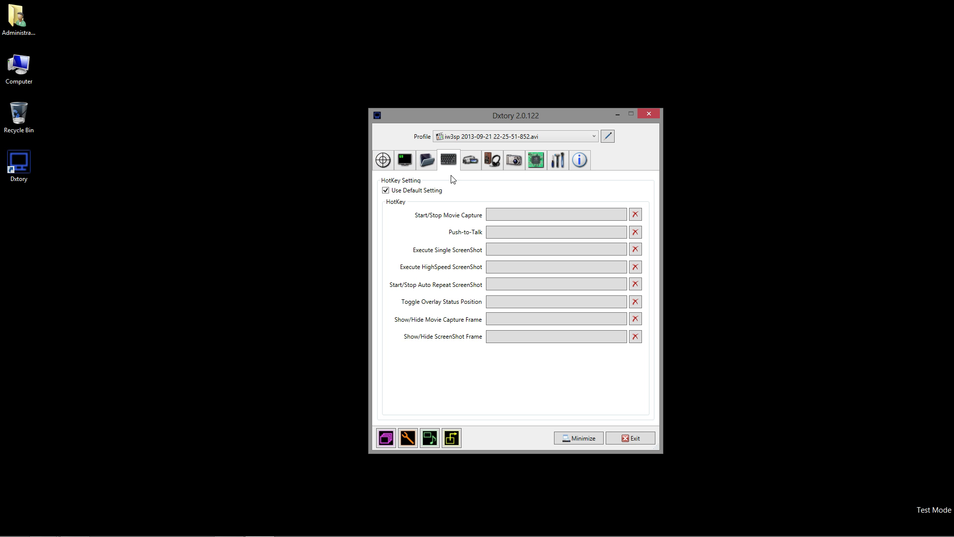
click(522, 214)
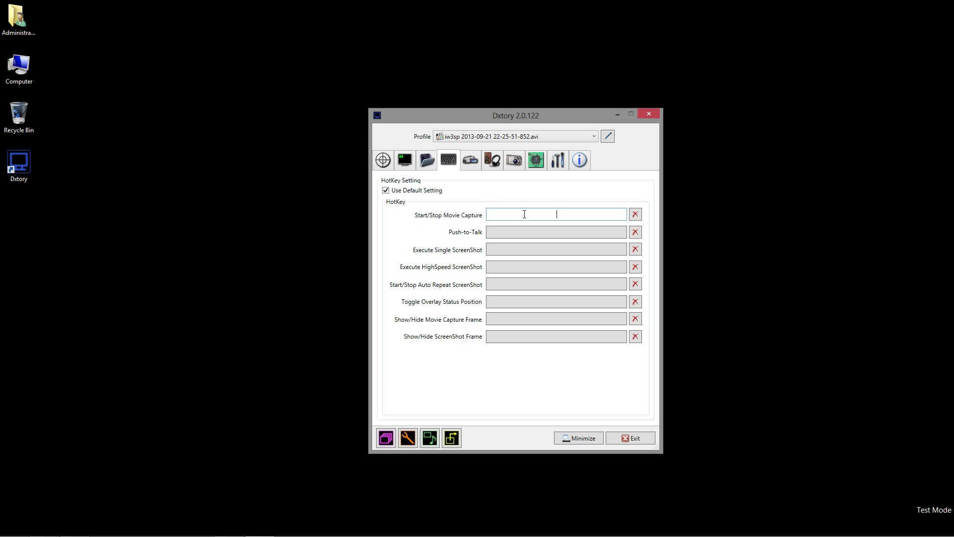
Try enabling DirectShow Output in the movie settings and turn it off again.
click(471, 164)
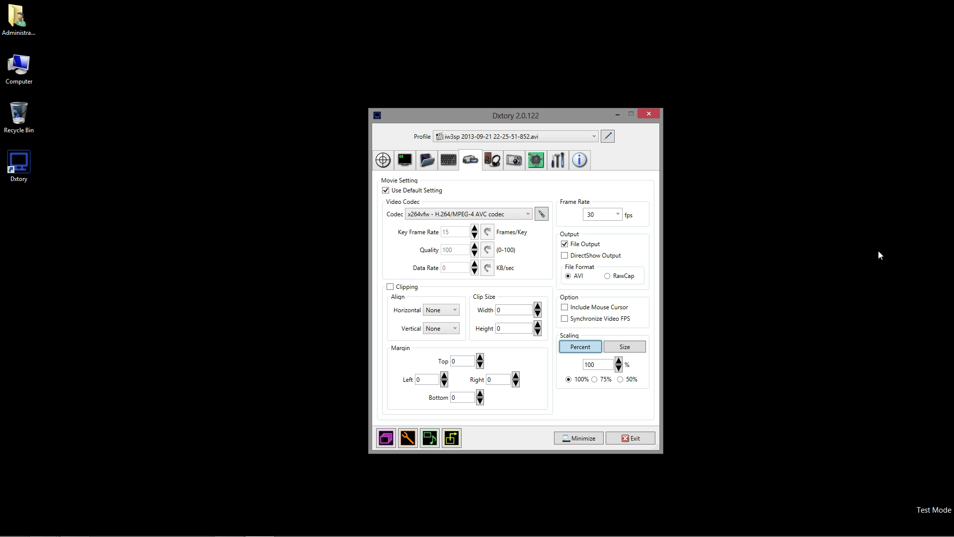
click(566, 257)
click(602, 261)
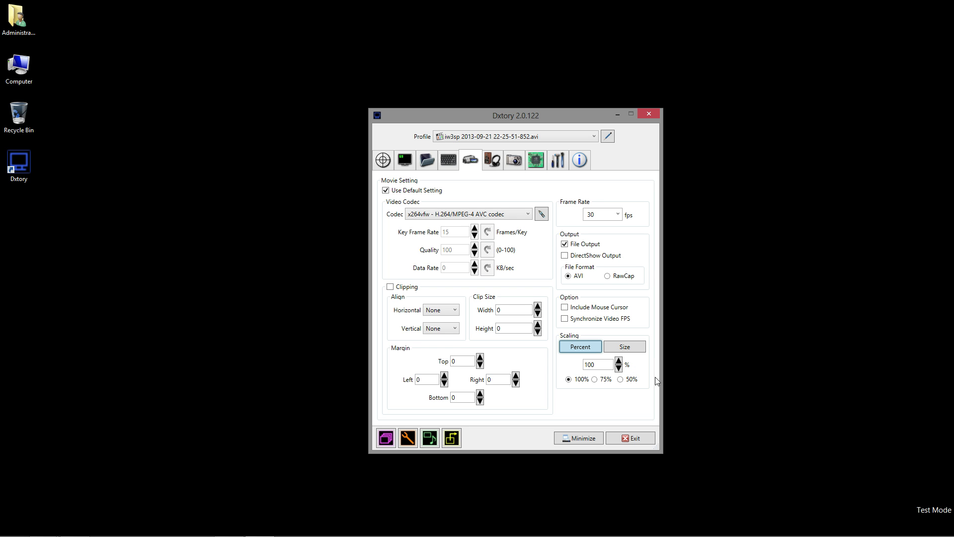